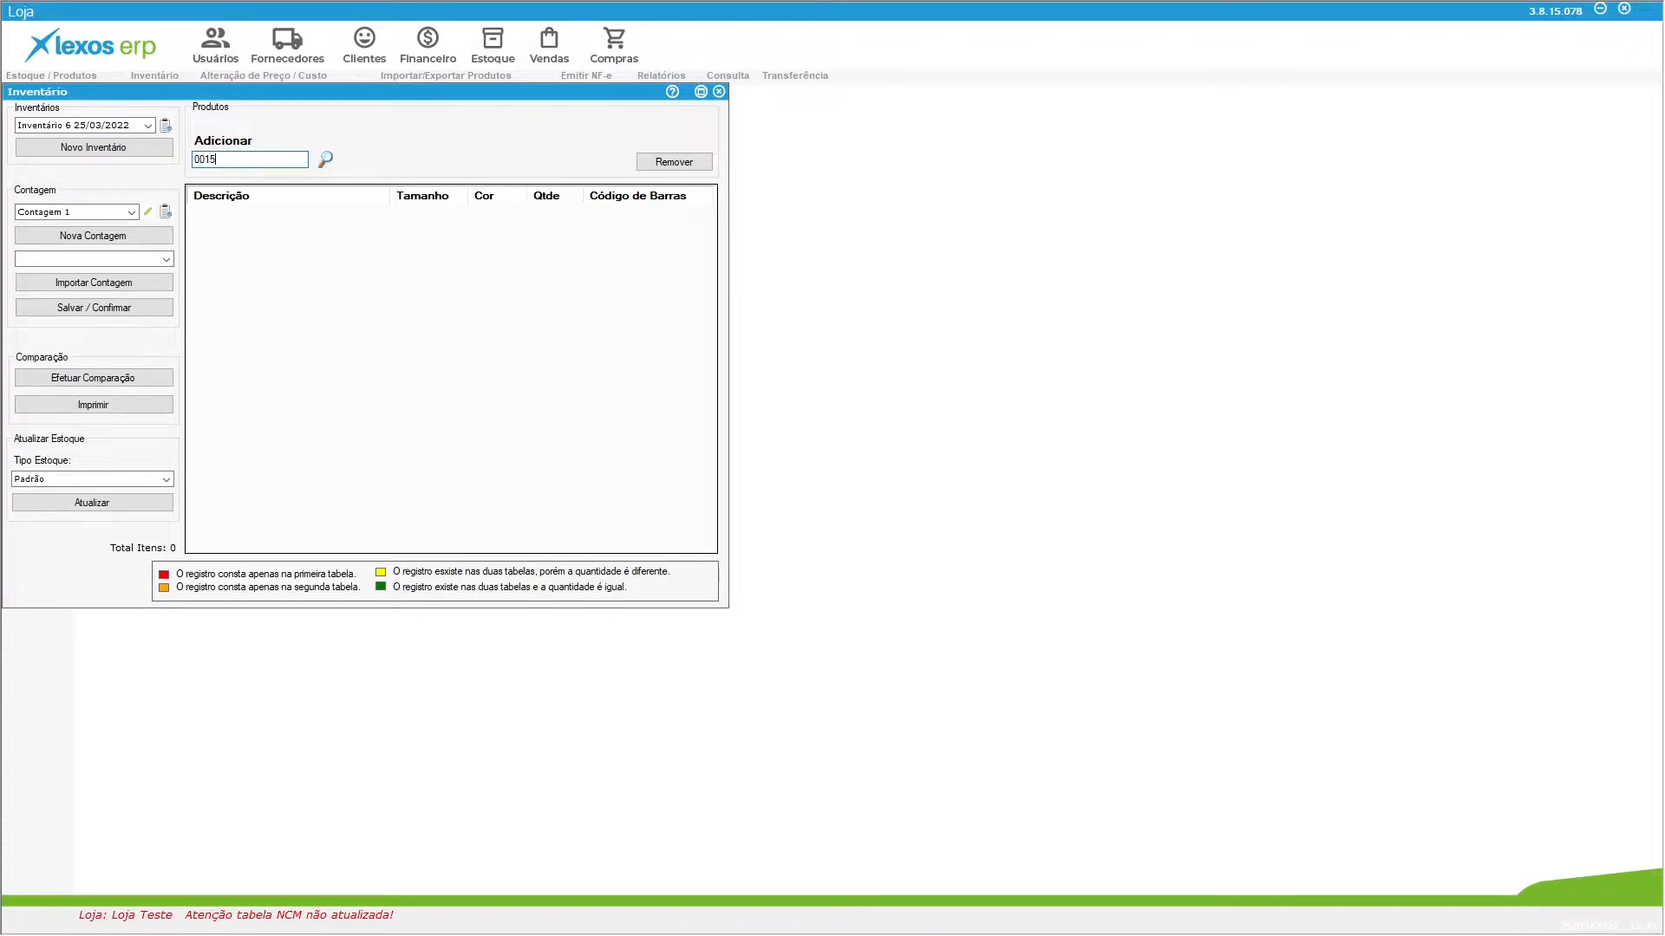
Add the product with code 0015 to Contagem 1 four times.
key(Return)
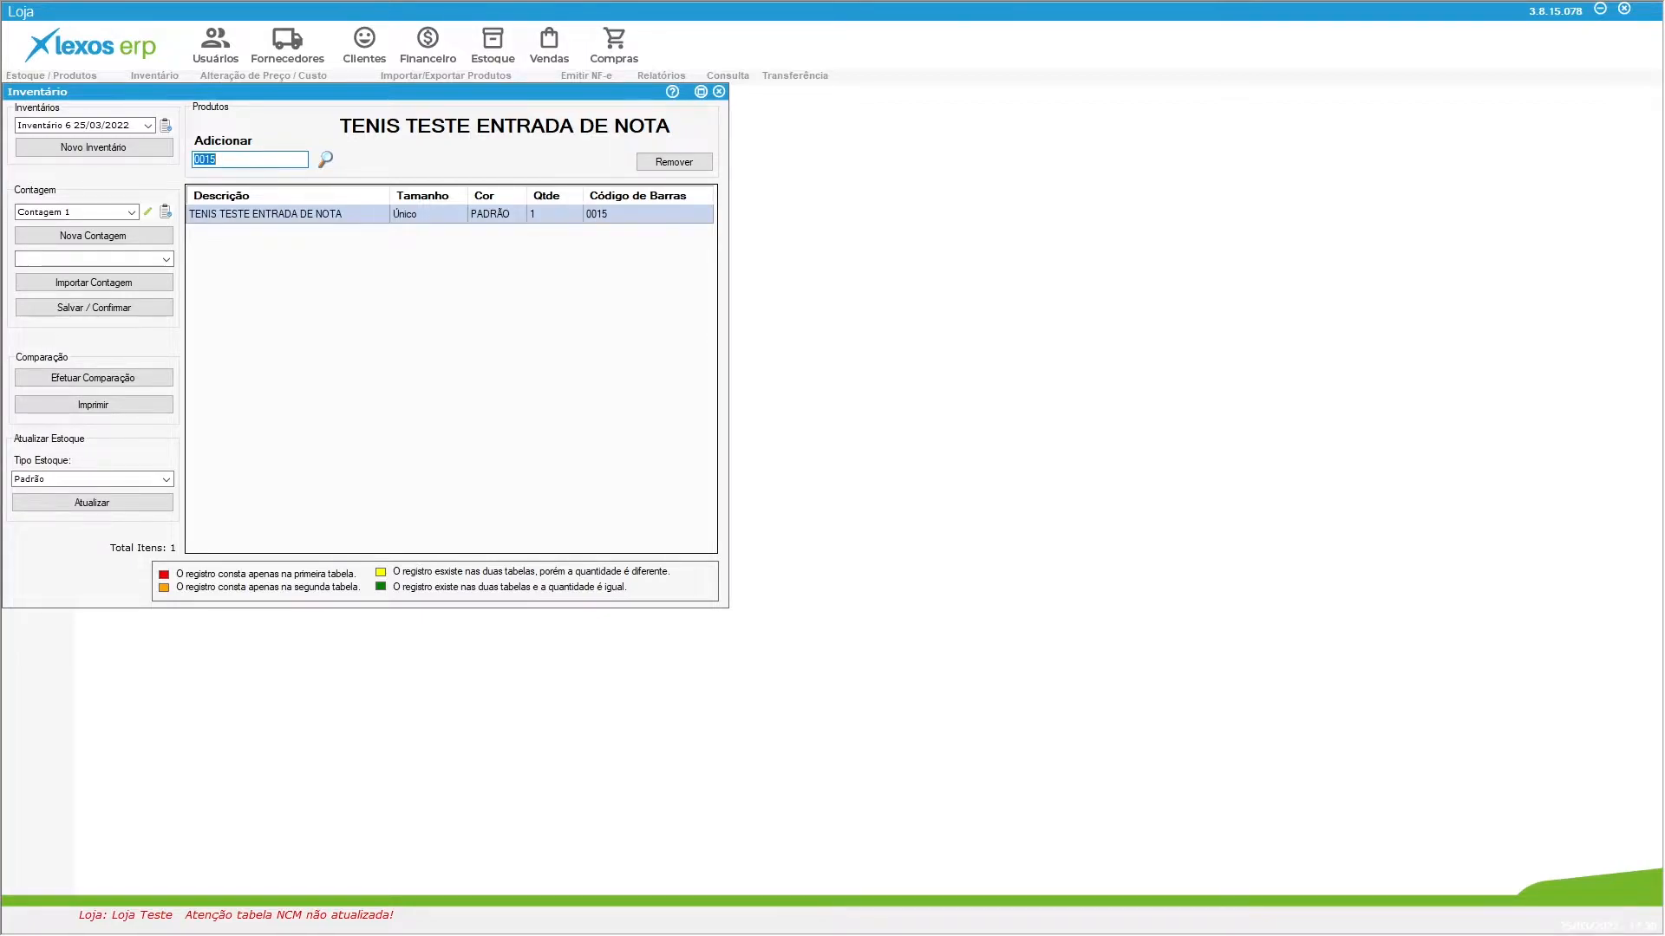
key(Return)
key(Return)
key(Return)
Search the products for "TENIS" and add all the listed products to the count.
click(327, 162)
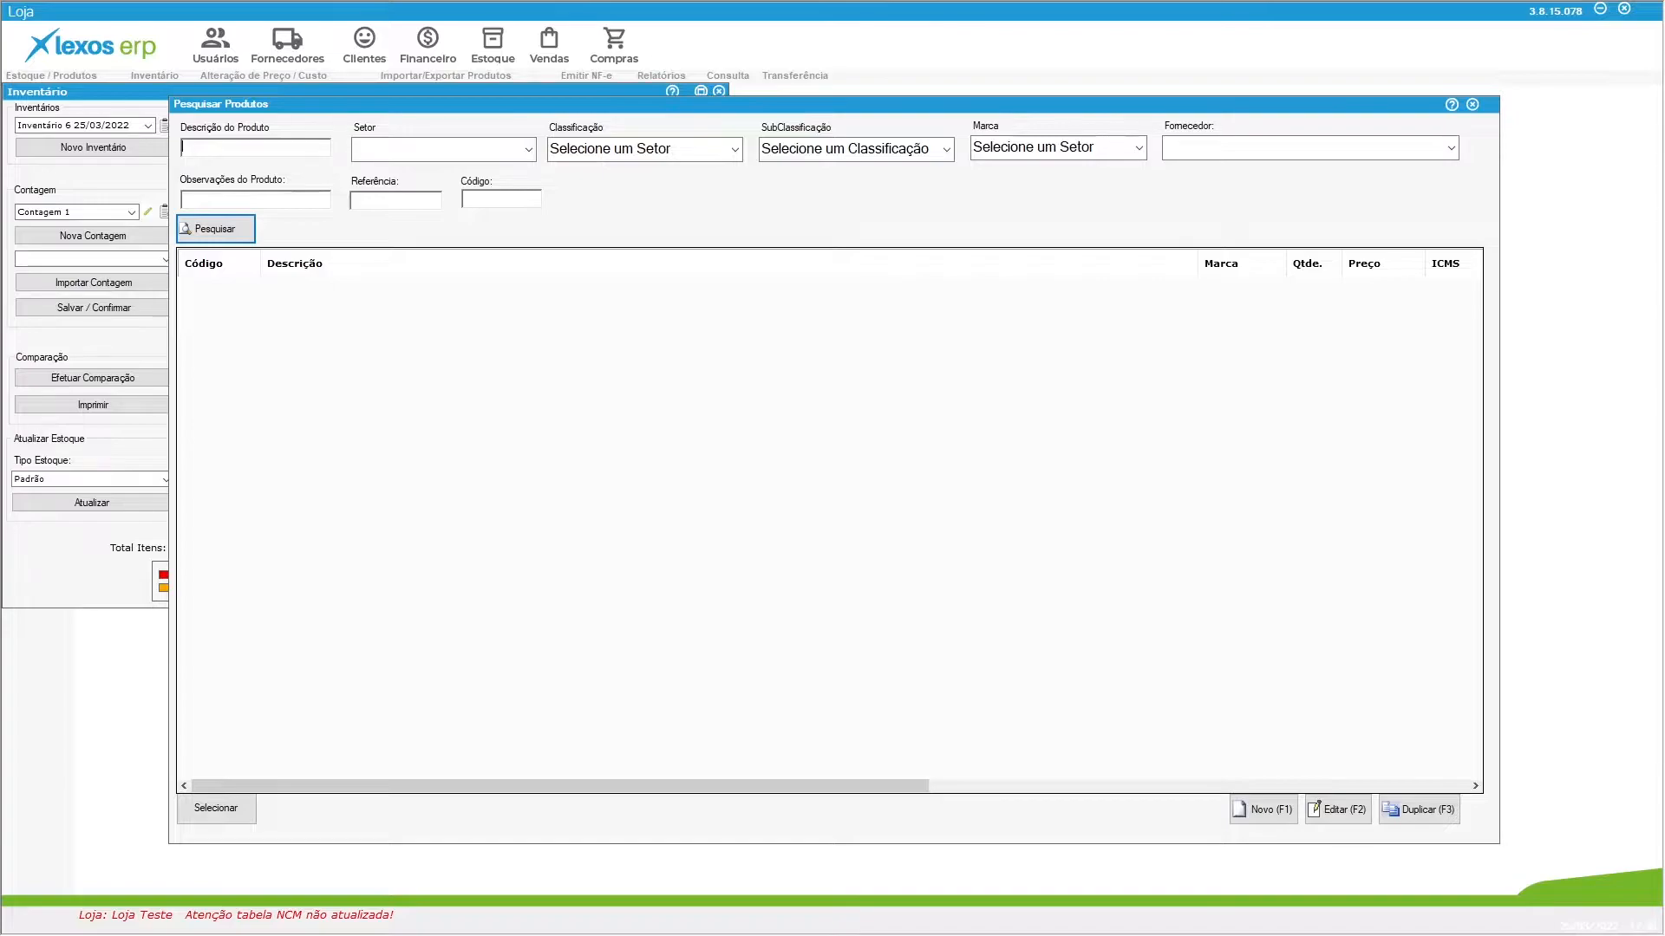
text(TENIS)
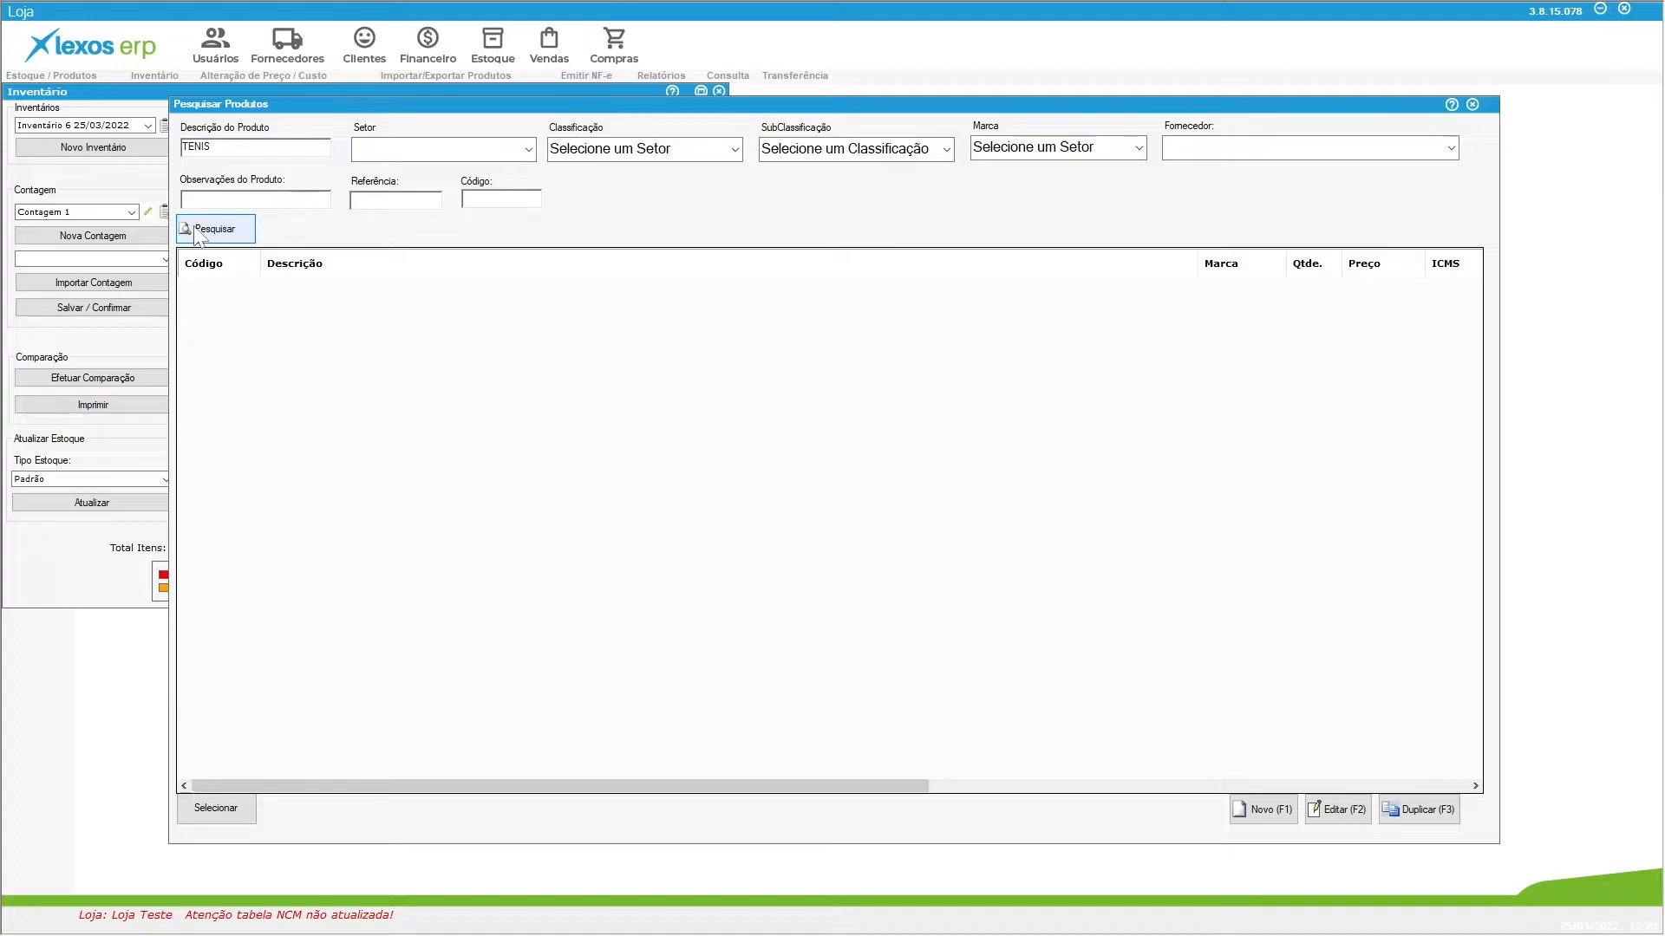
click(195, 231)
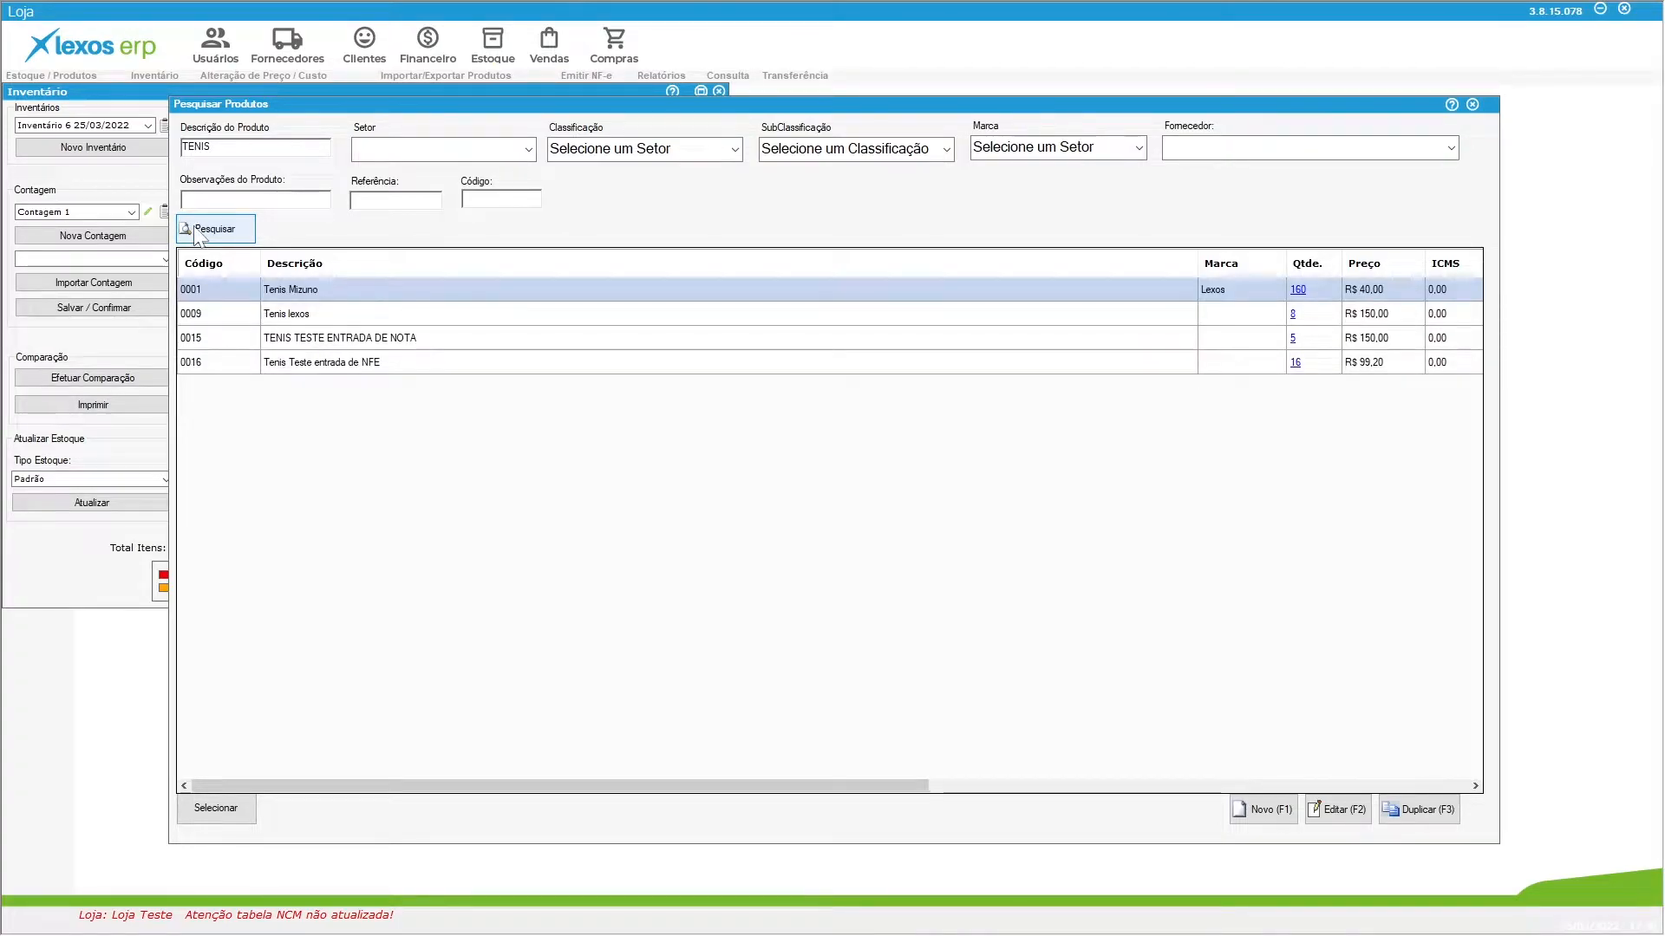
drag(427, 313, 403, 366)
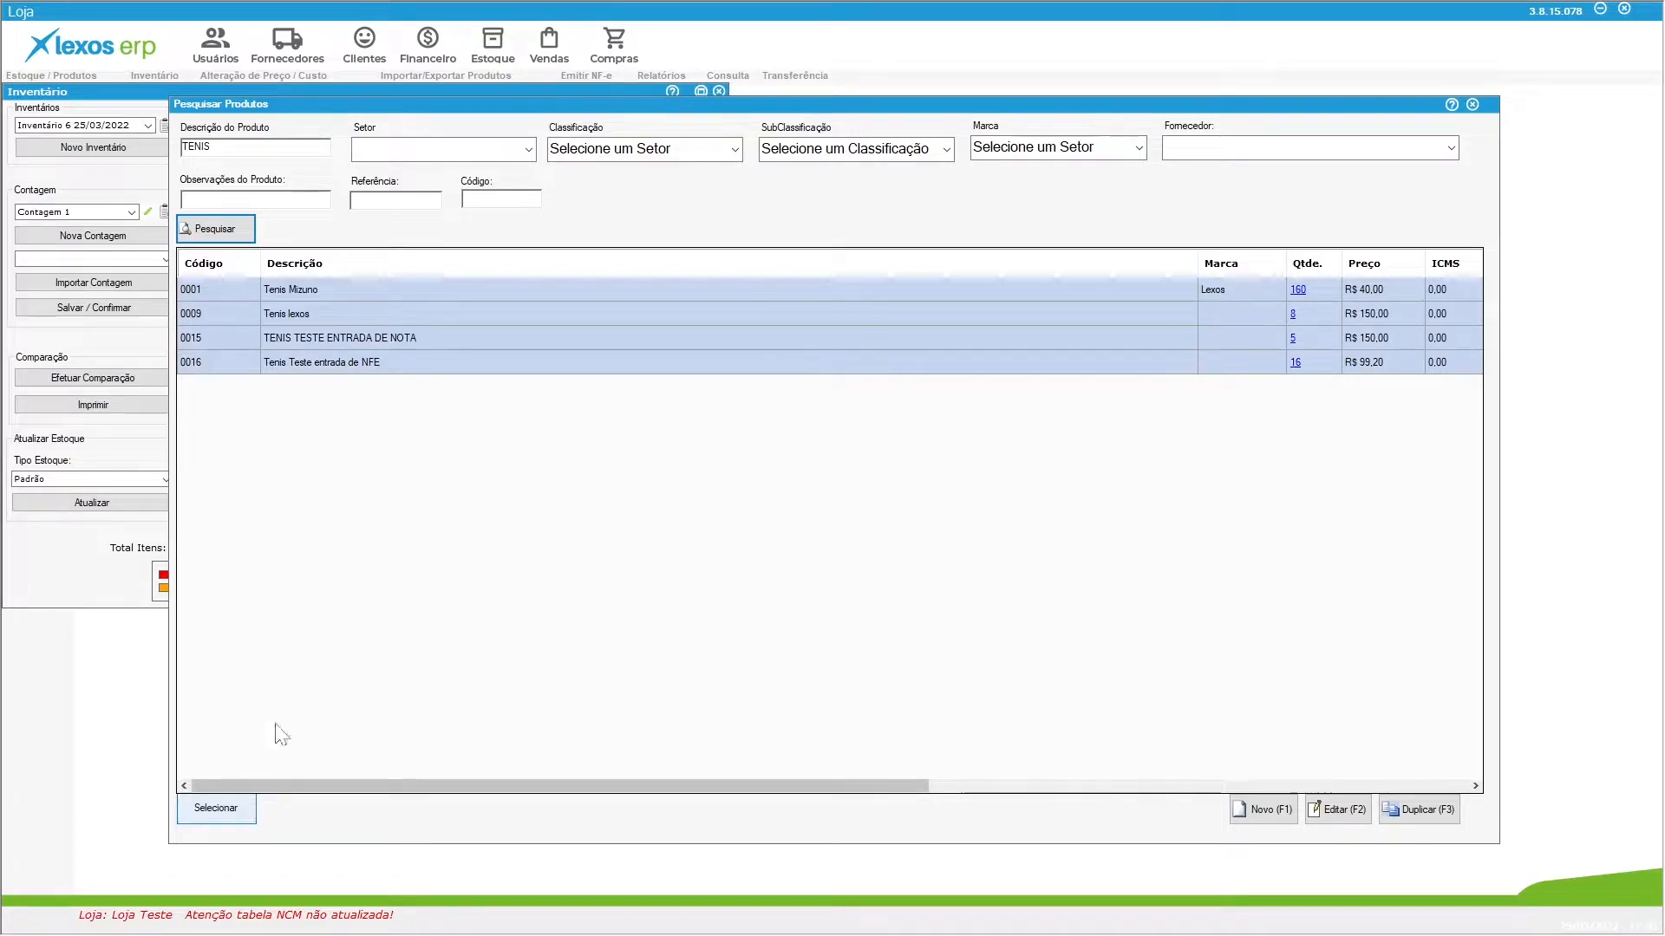
click(221, 813)
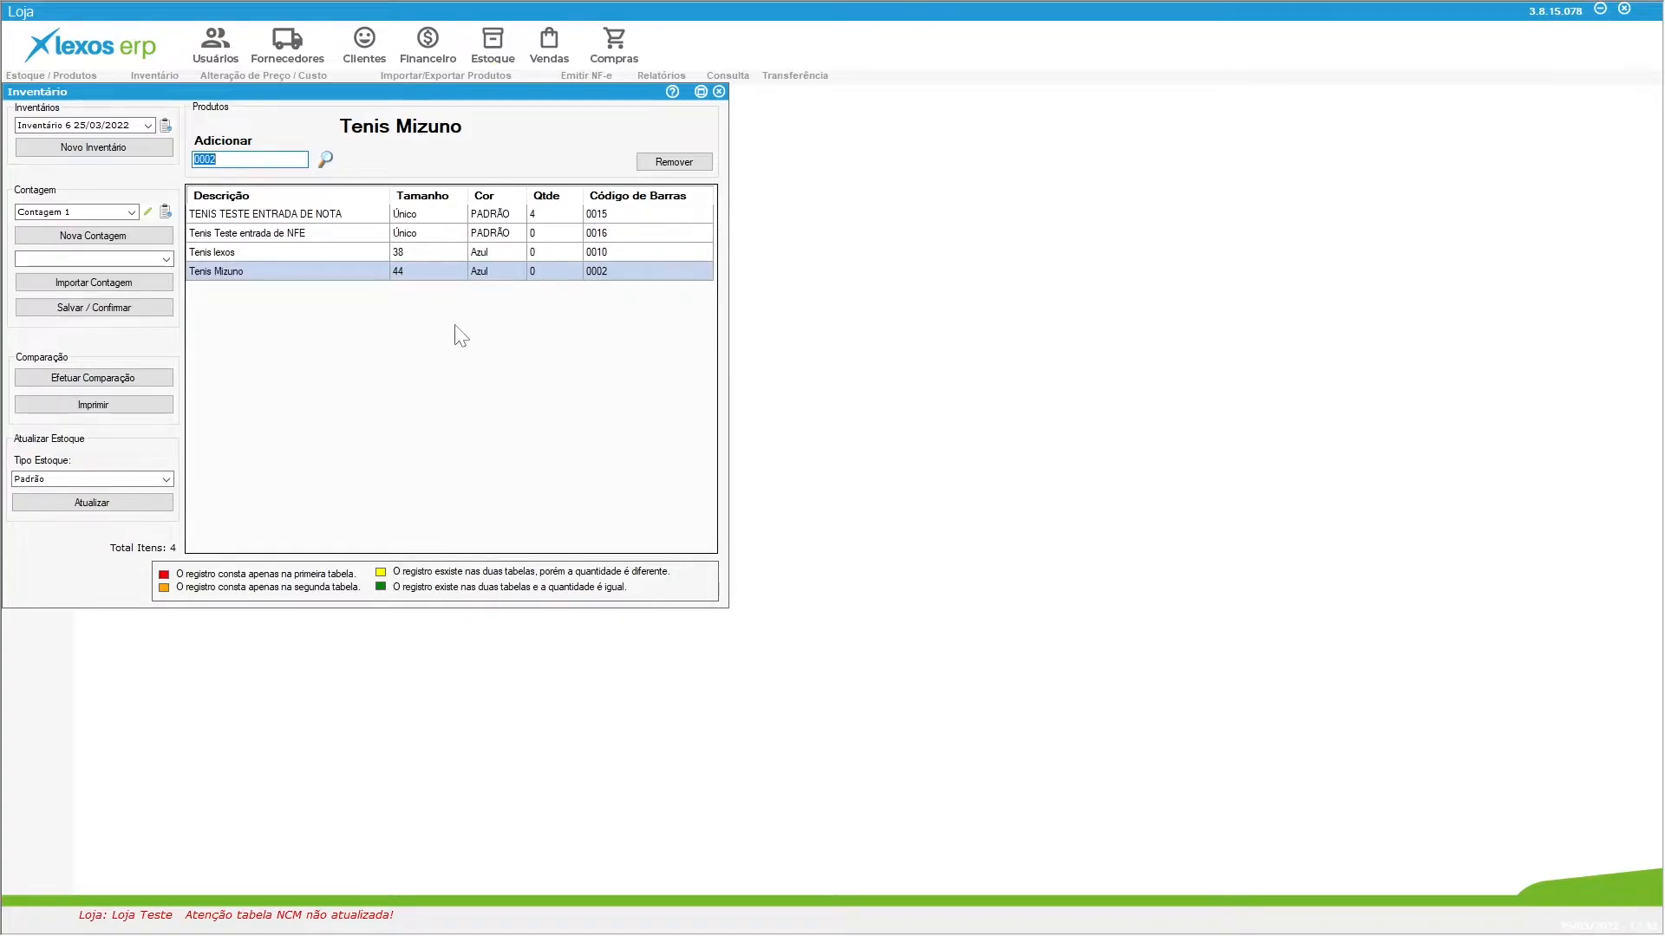
Set the counted quantities to 5 for Tenis Teste entrada de NFE, 80 for Tenis lexos and 8 for Tenis Mizuno, and save the count.
click(553, 231)
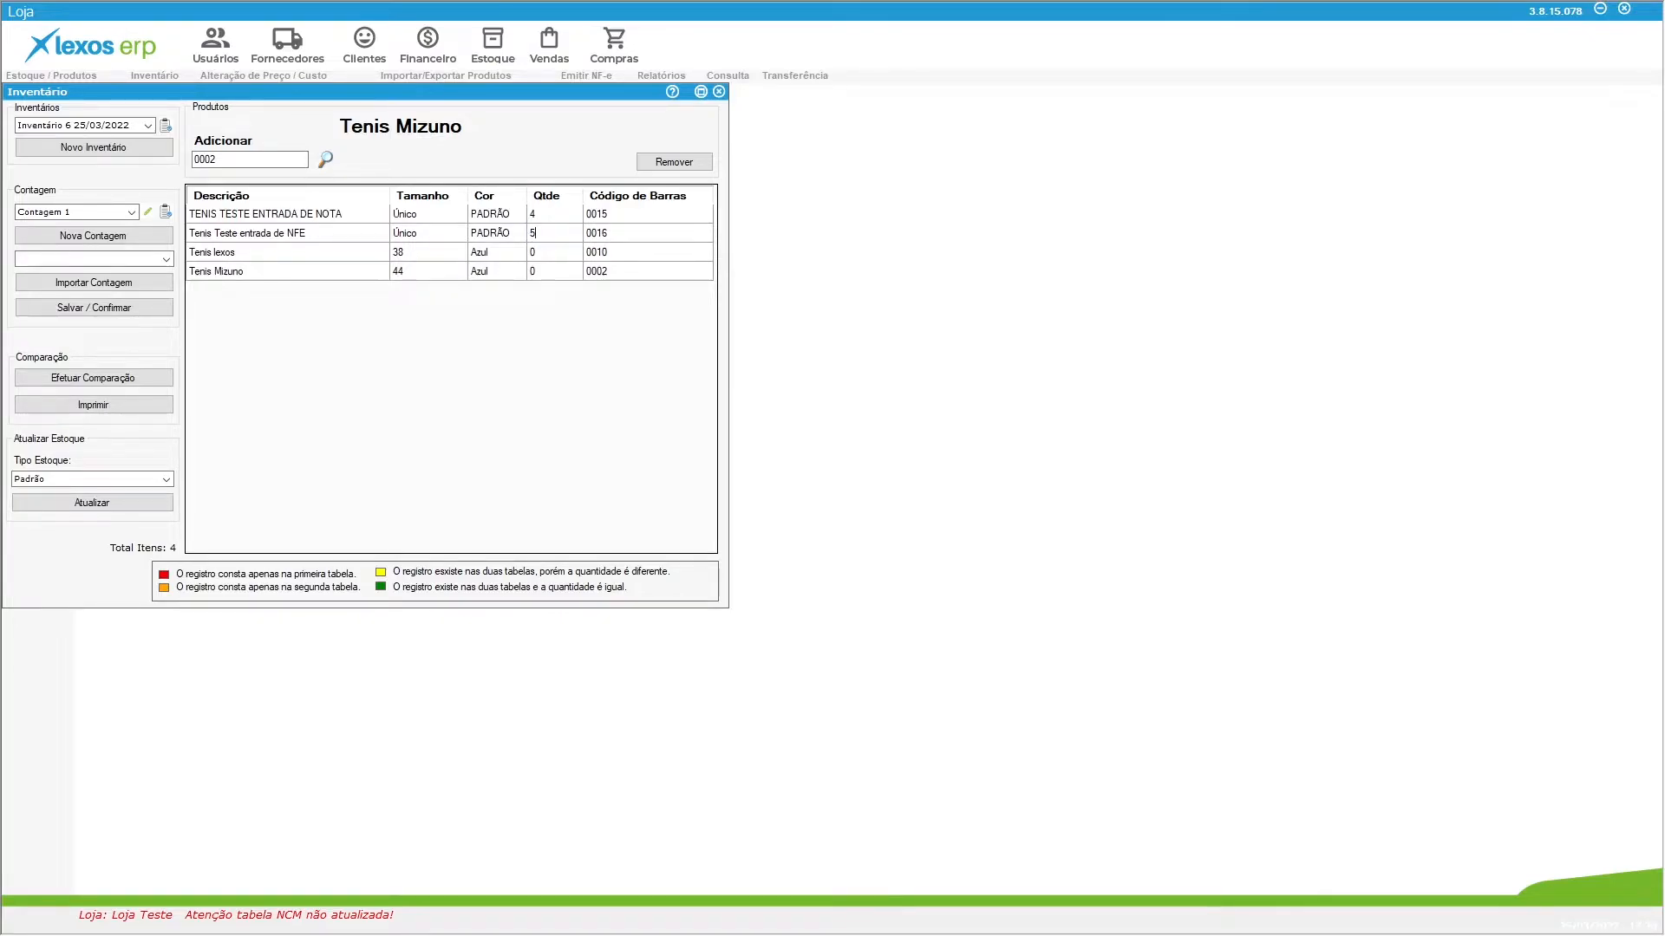
text(80)
key(Return)
text(8)
key(Return)
click(115, 315)
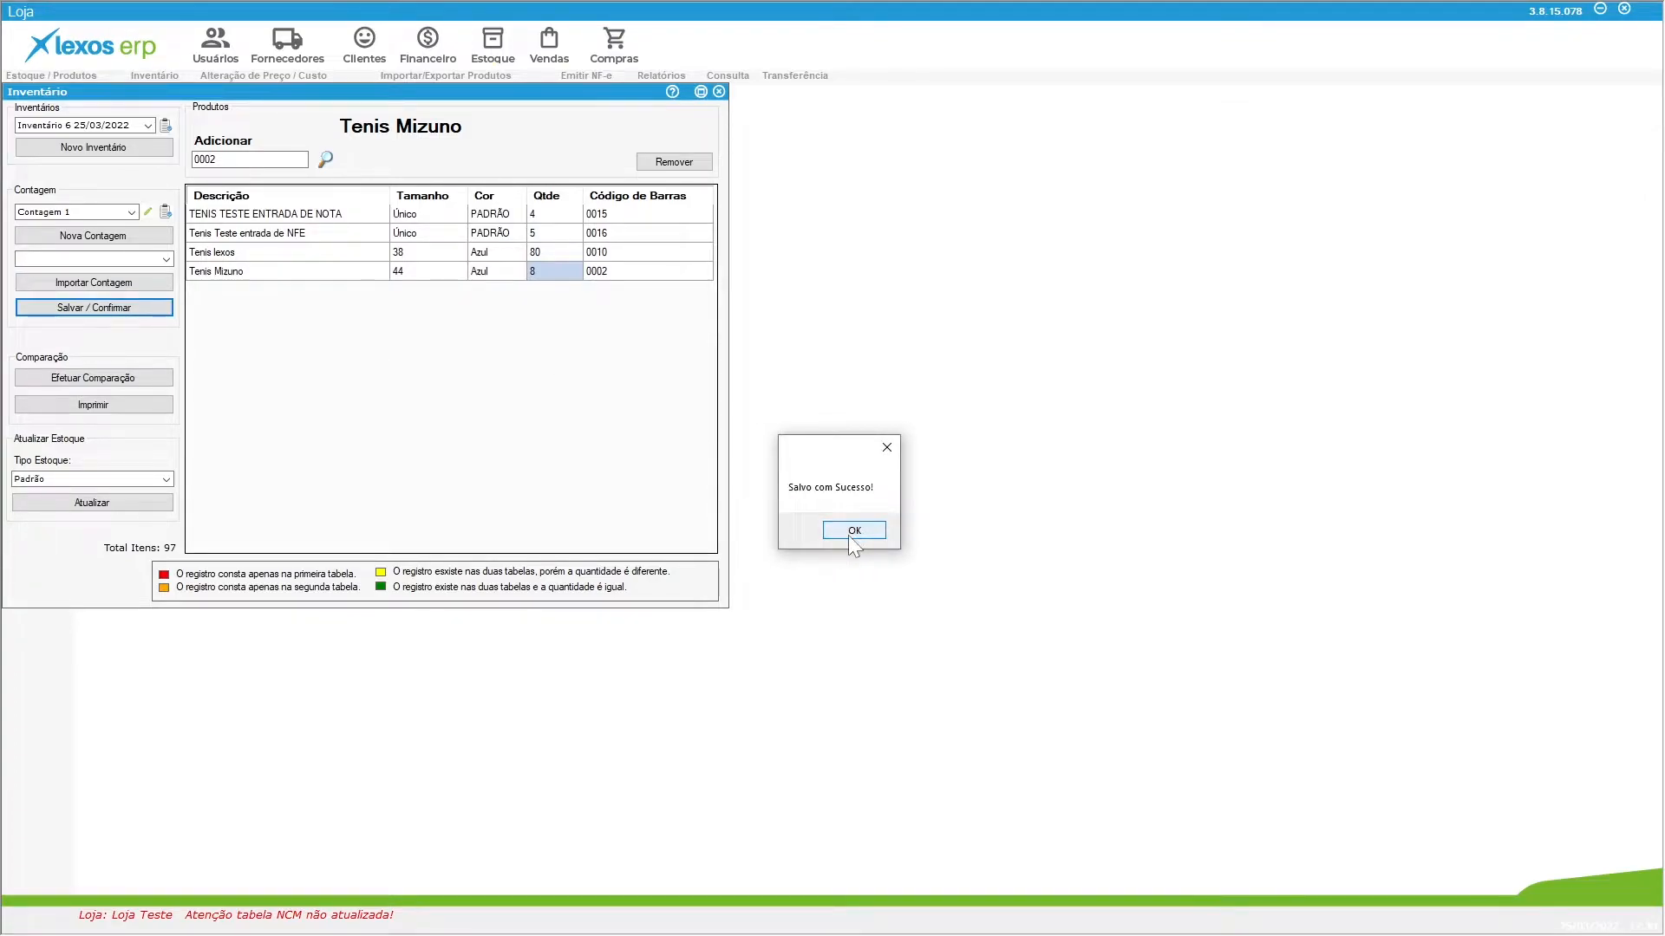
click(846, 532)
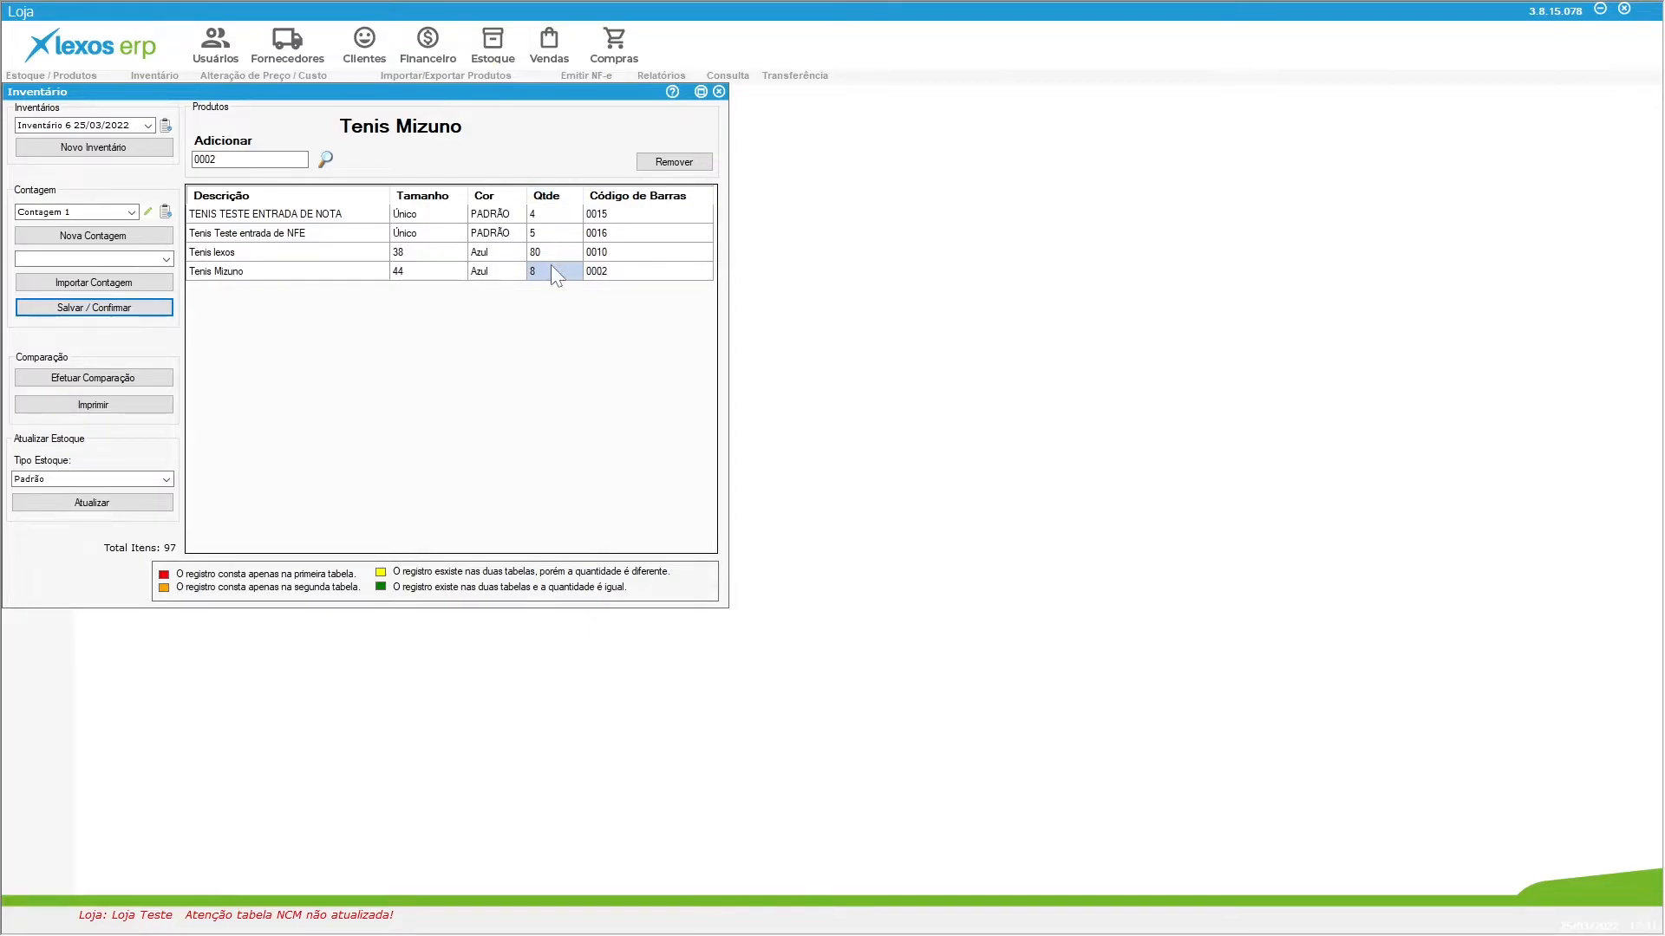
Display a comparison of Contagem 1 against Estoque Atual for the current inventory.
click(149, 383)
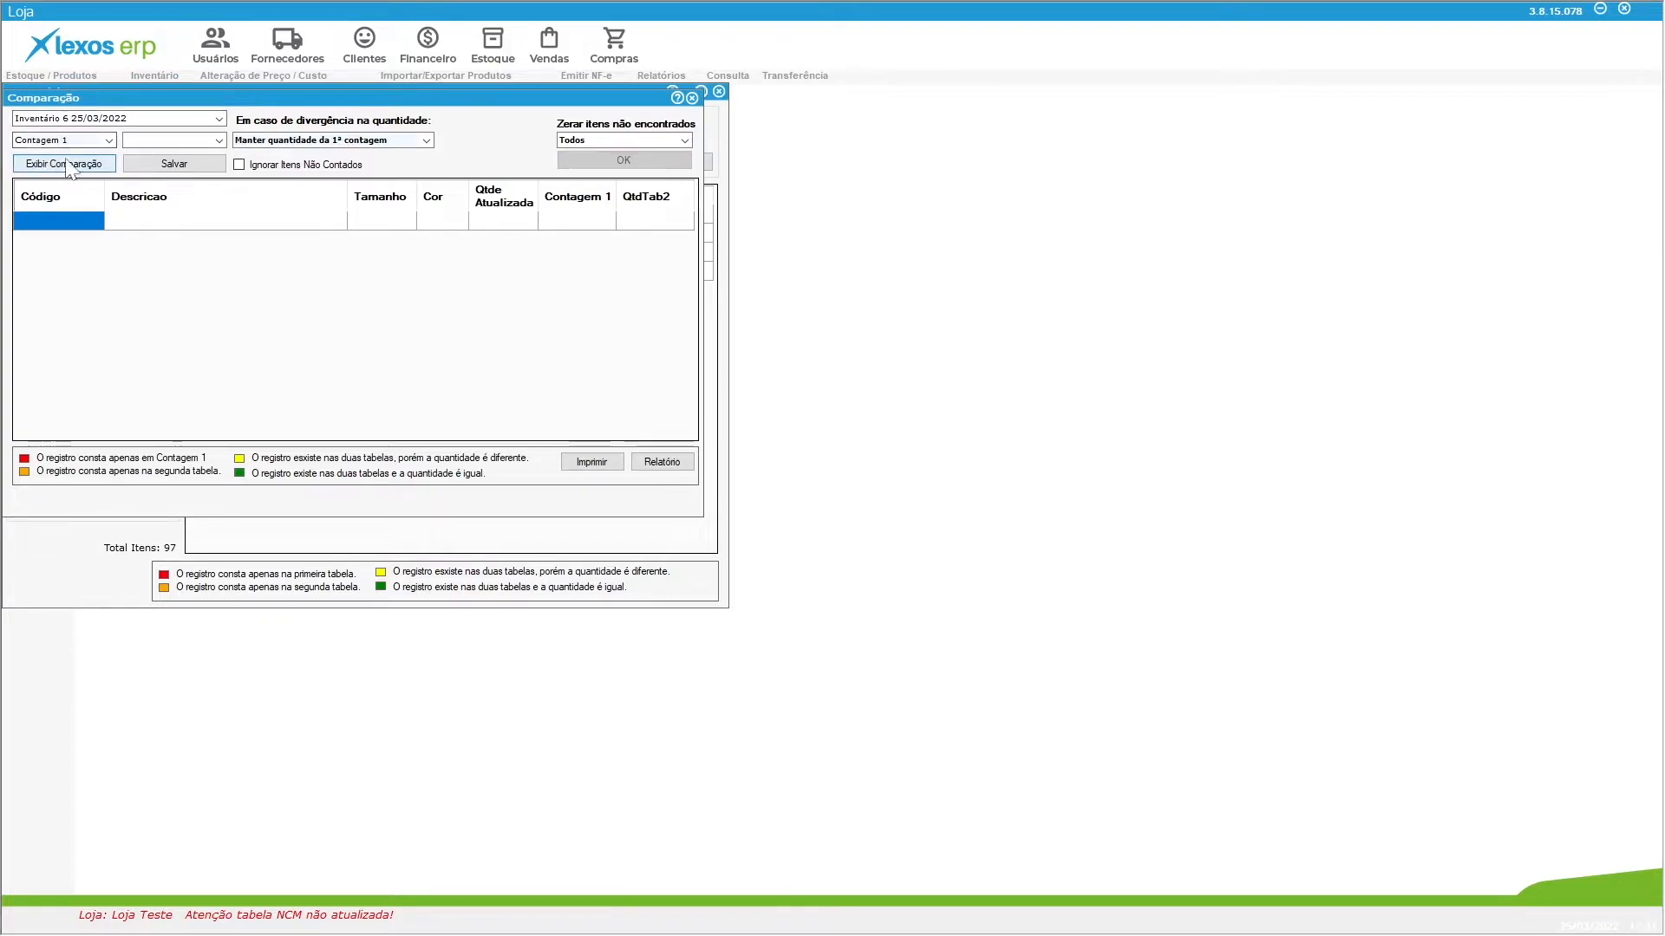
click(220, 142)
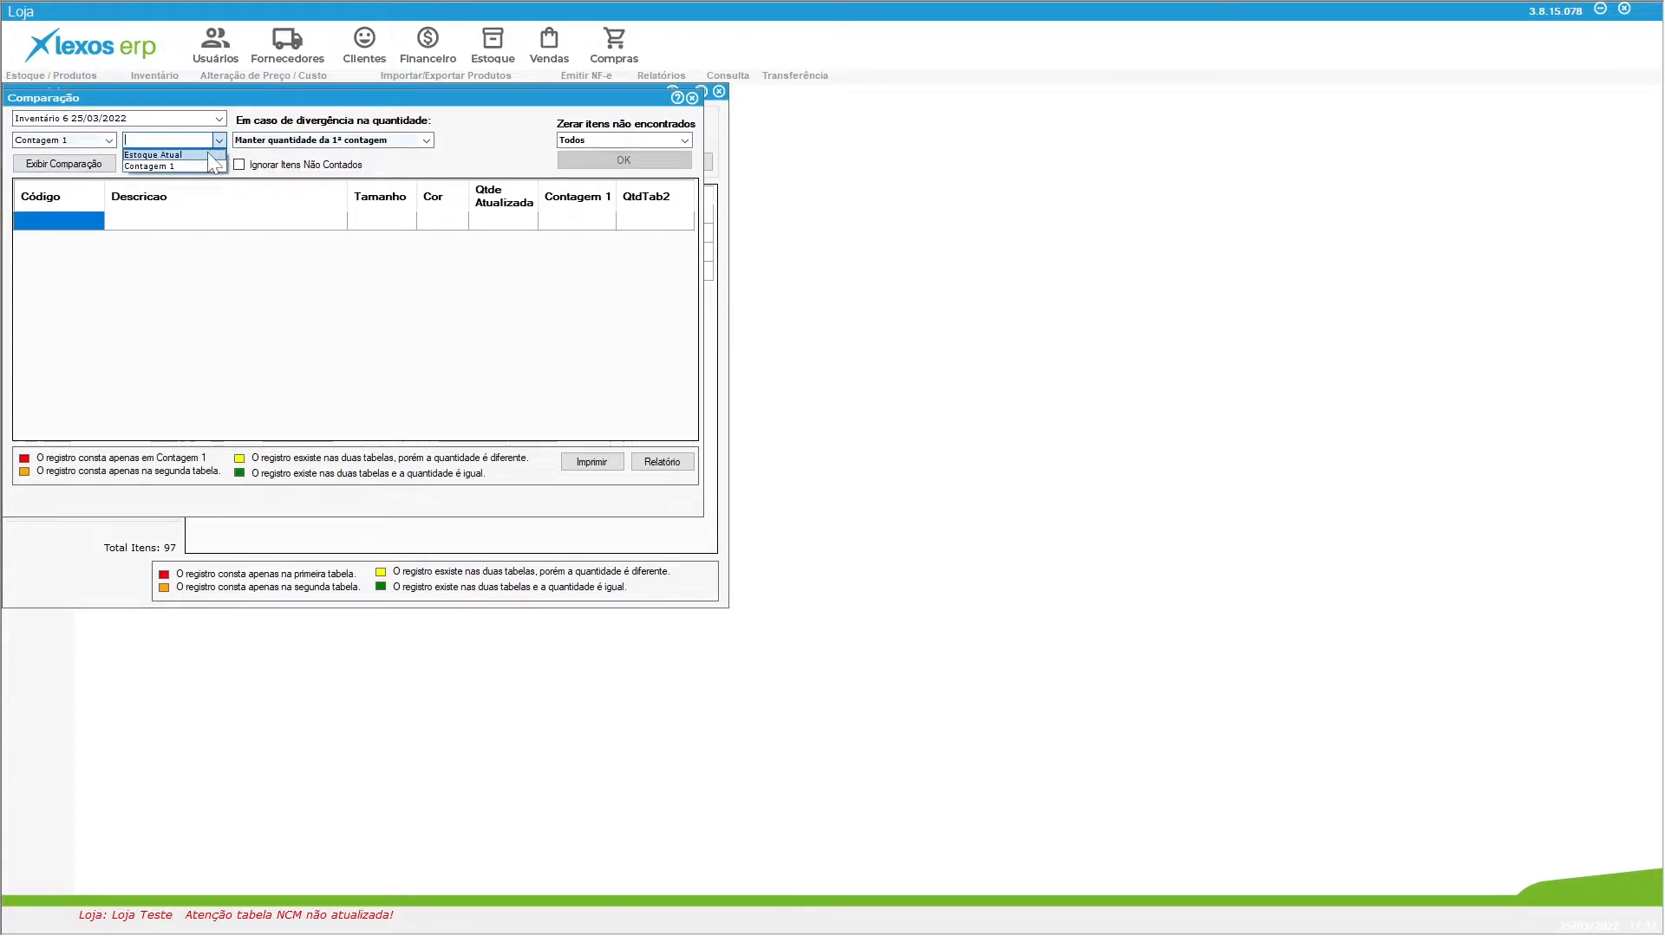
click(207, 153)
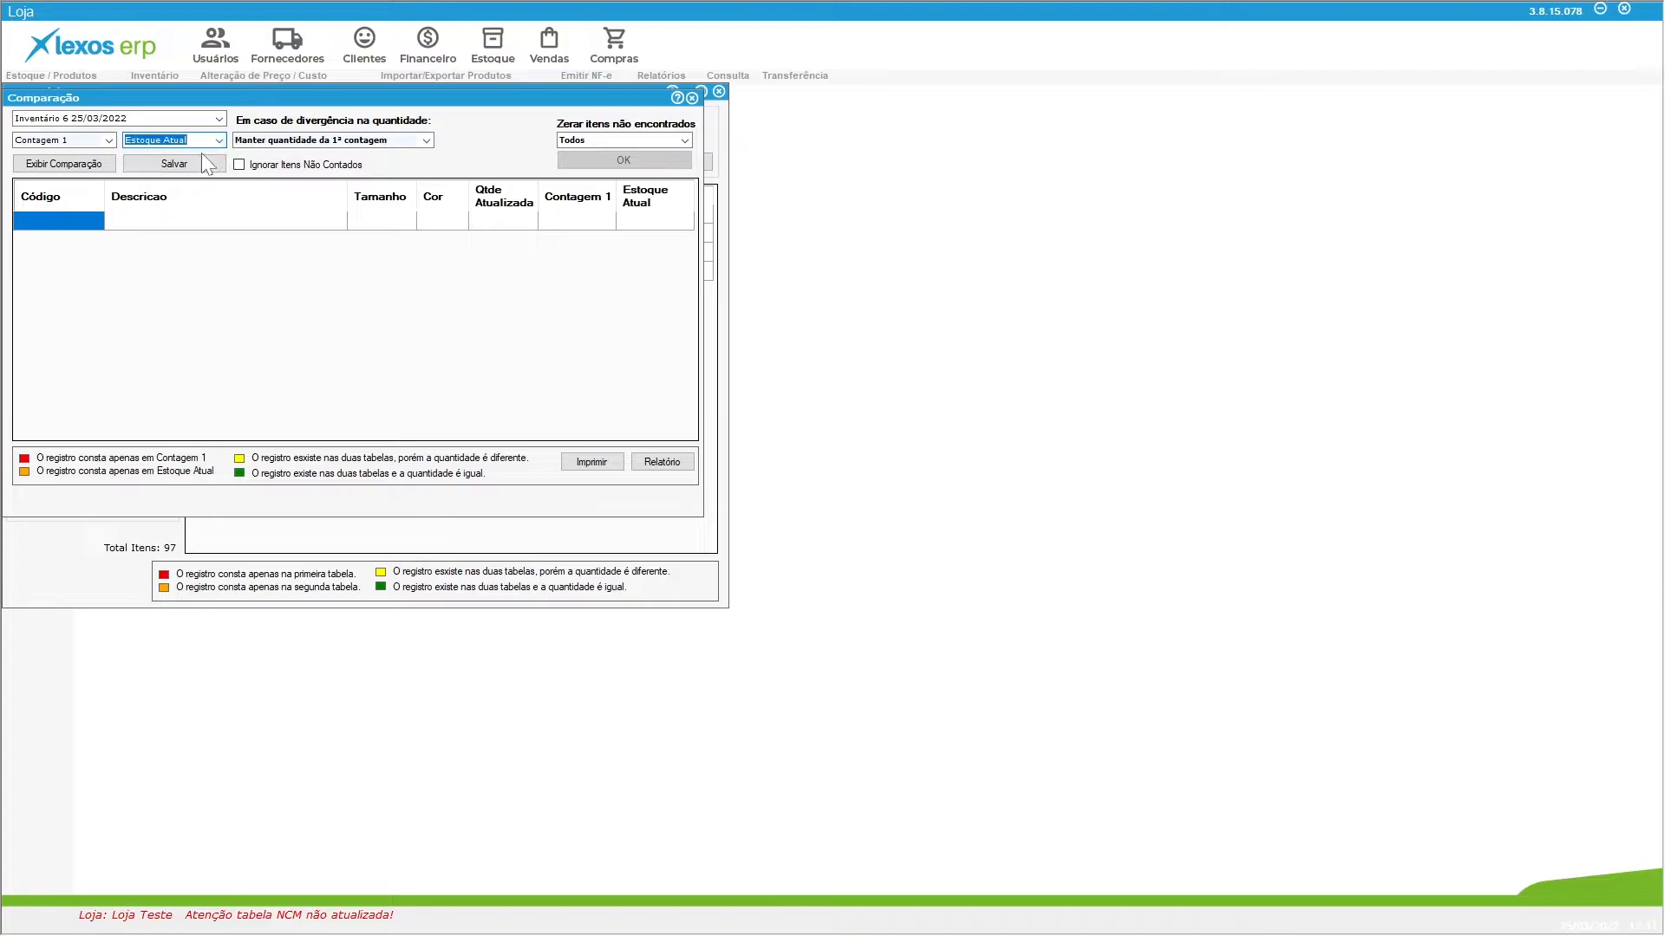
click(77, 170)
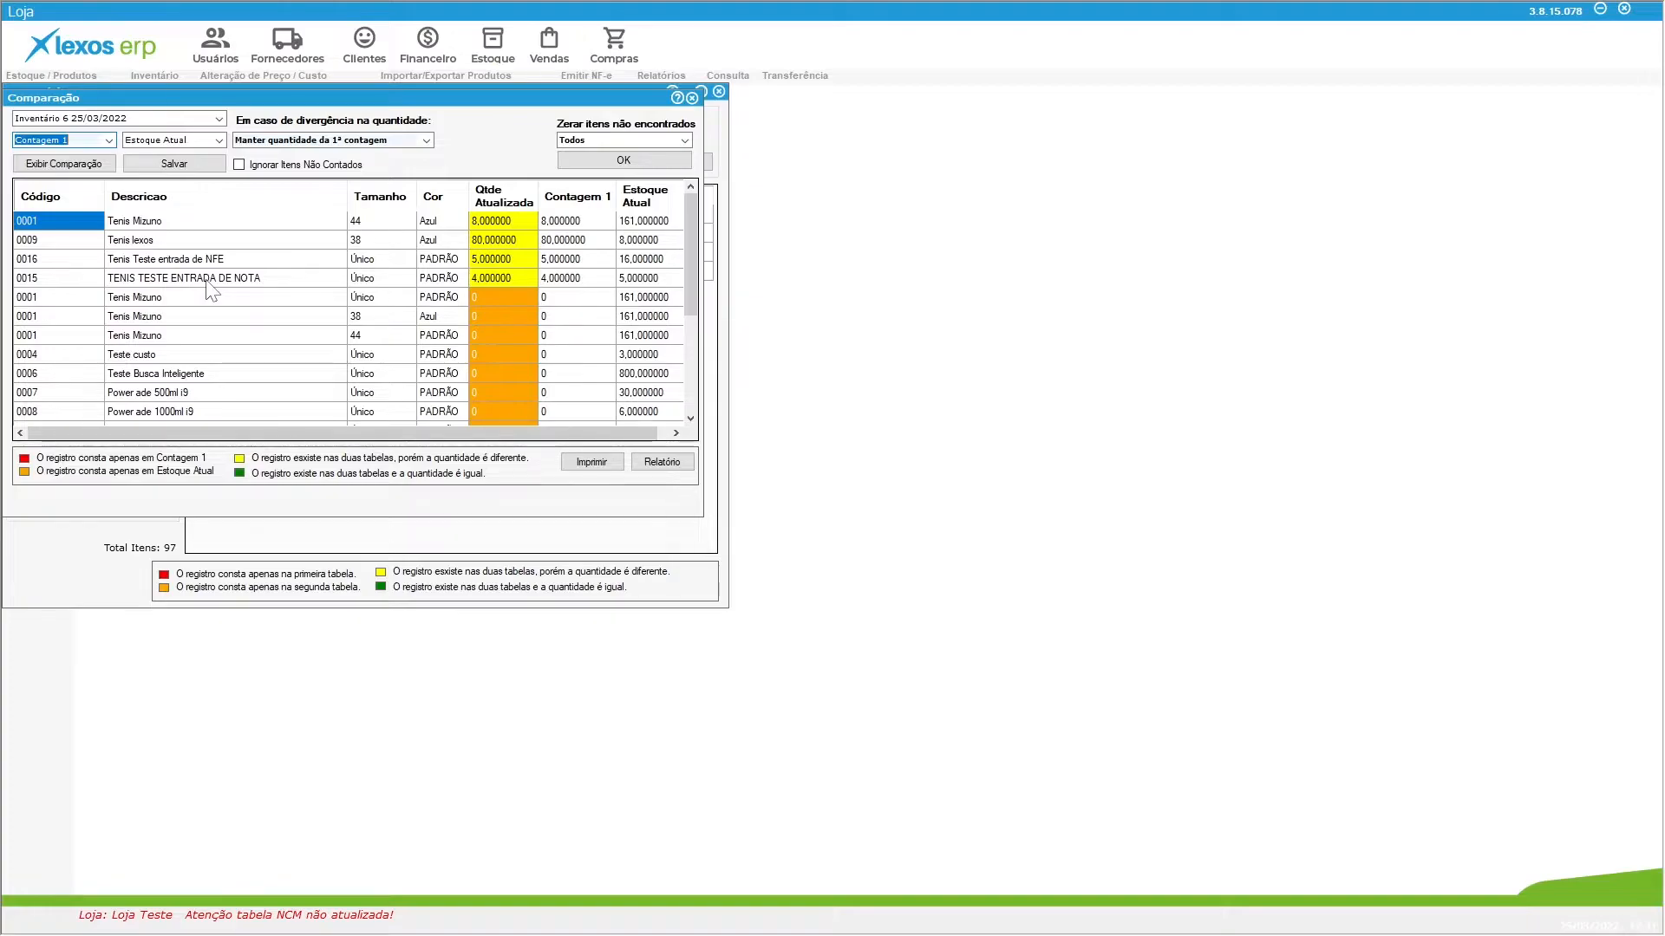
Redisplay the comparison ignoring items not counted, keeping "Manter quantidade da 1ª contagem" for quantity divergences.
click(240, 165)
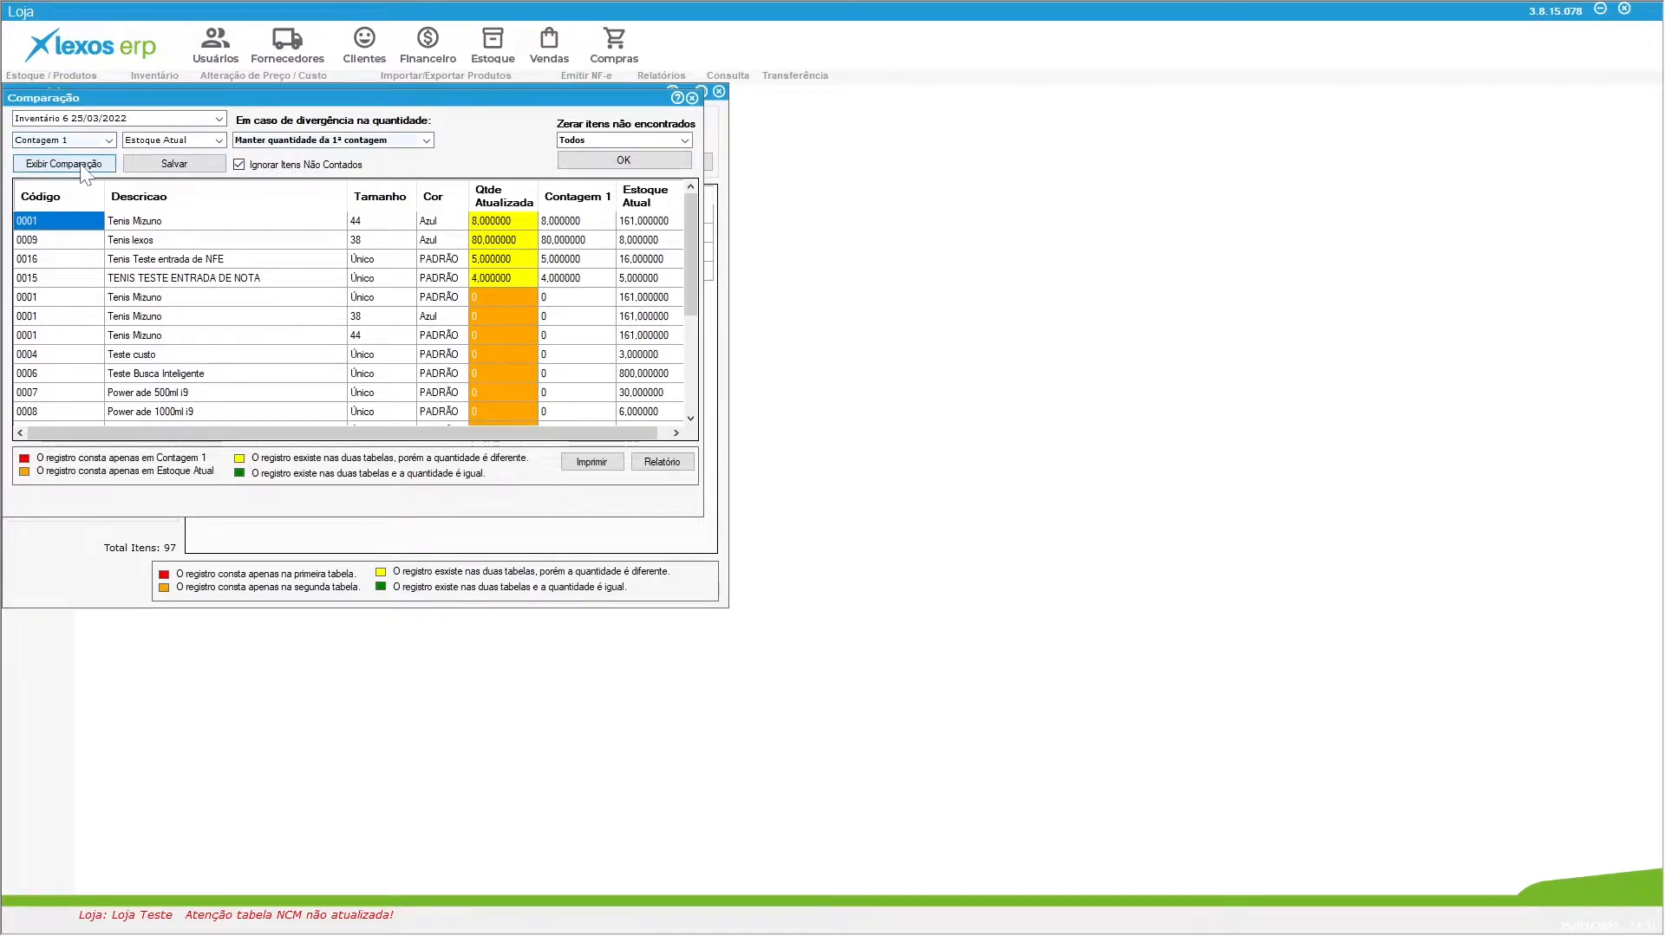
click(82, 167)
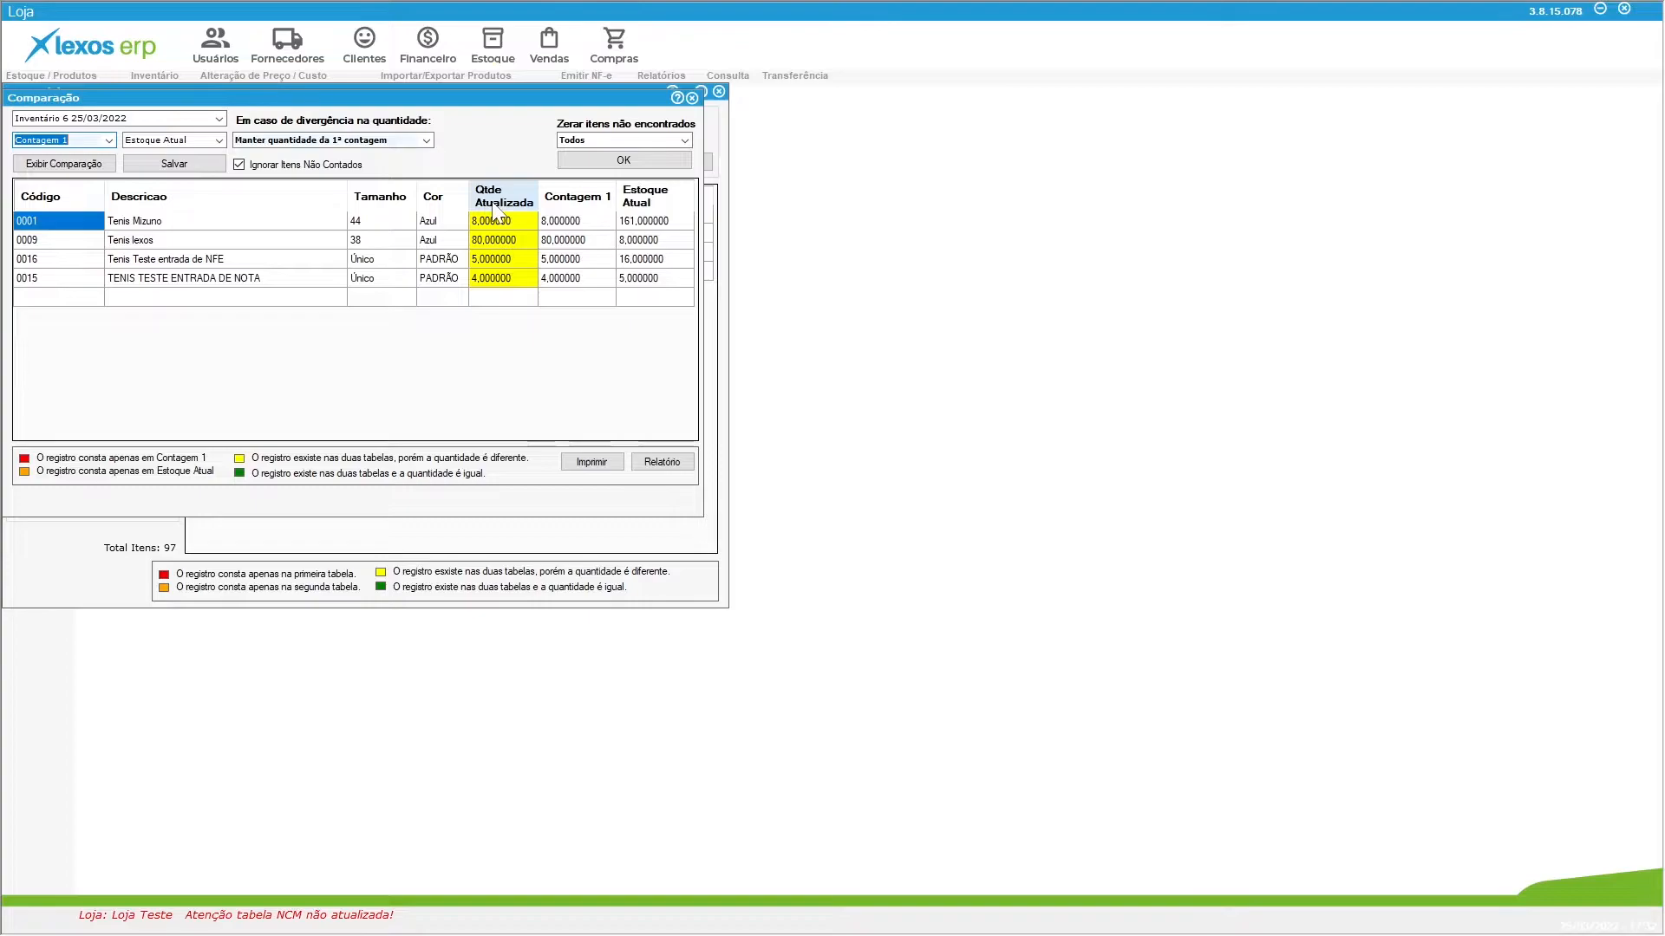
click(428, 140)
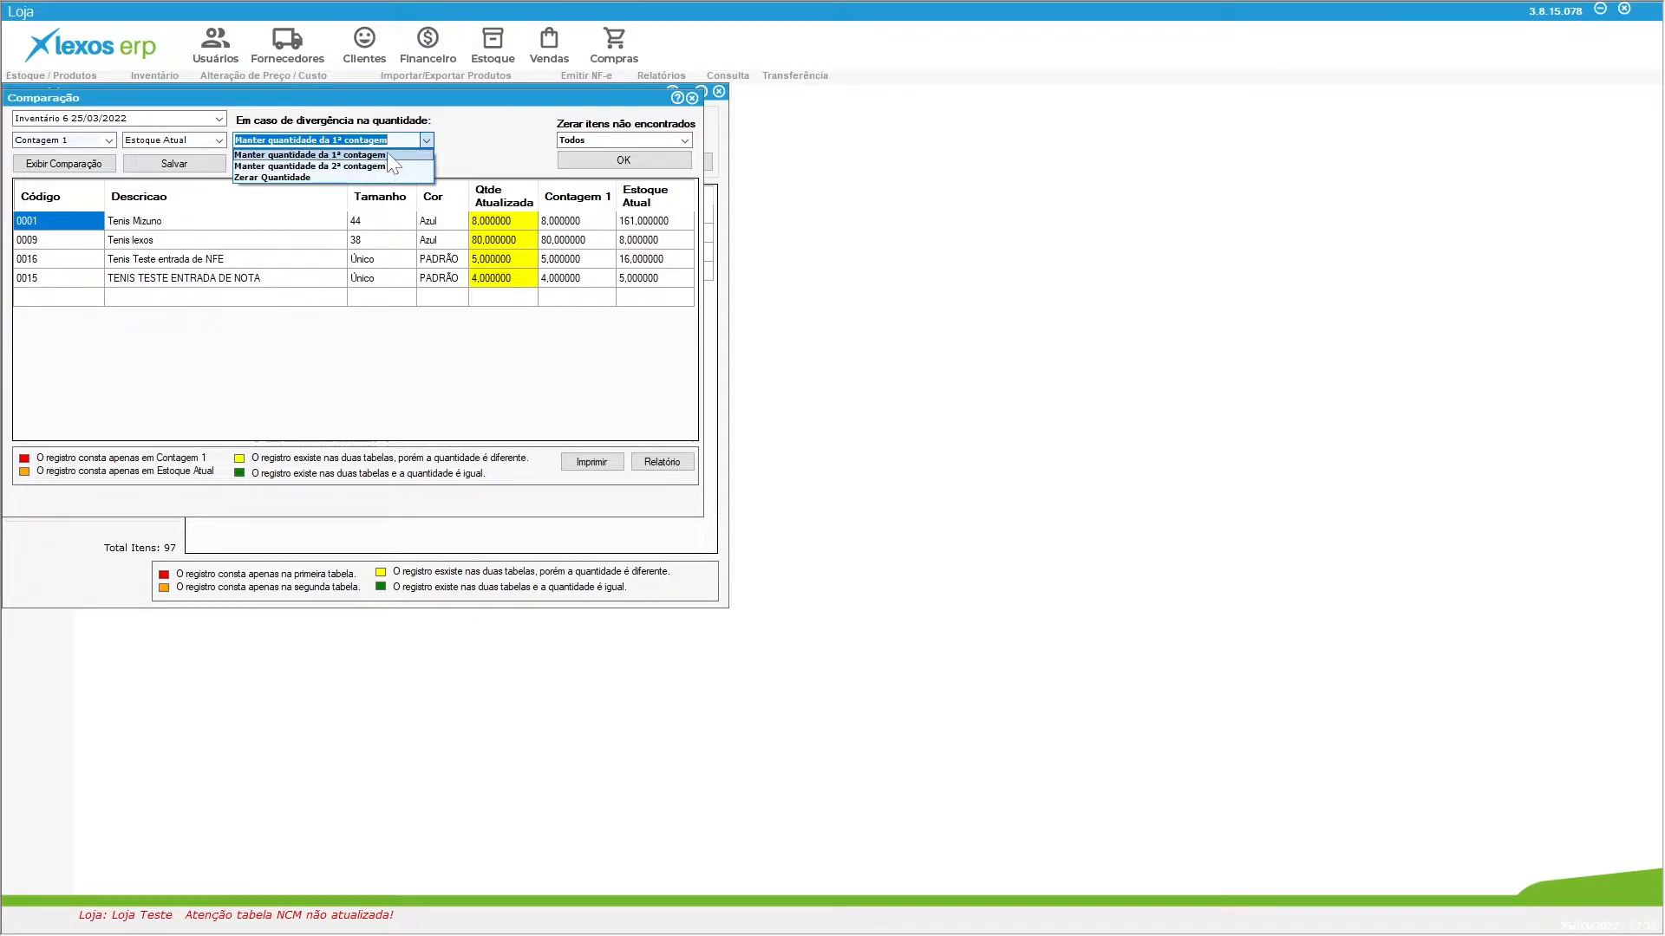
click(387, 154)
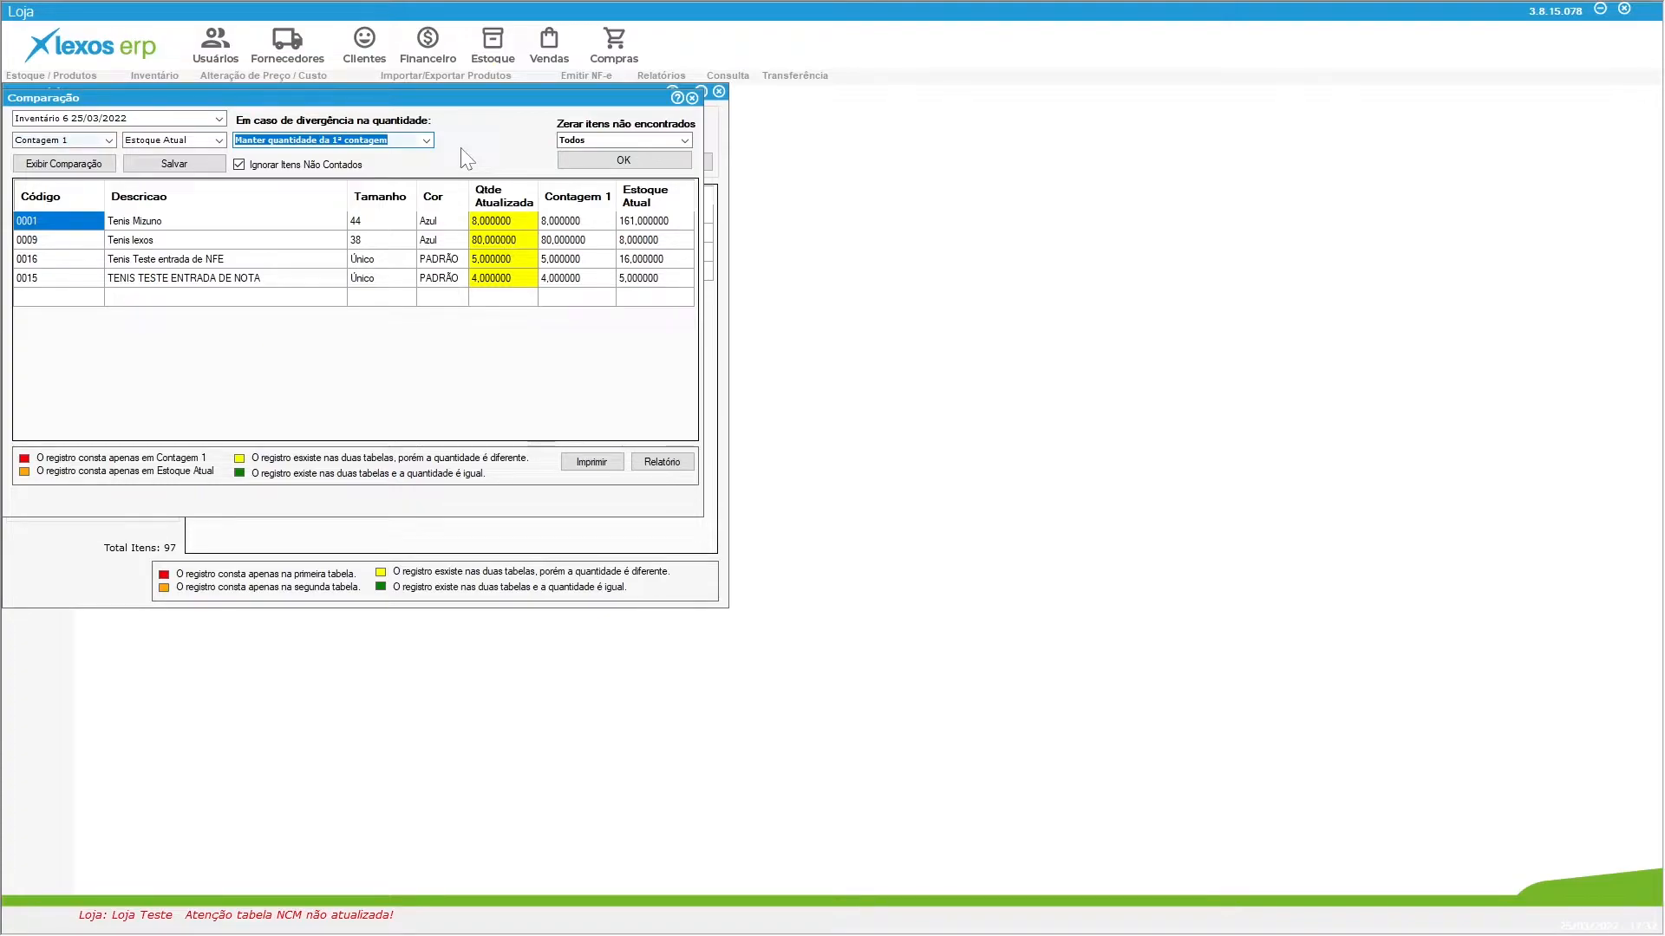
Review the printable comparison table and the full-size inventory report, closing each one.
click(597, 461)
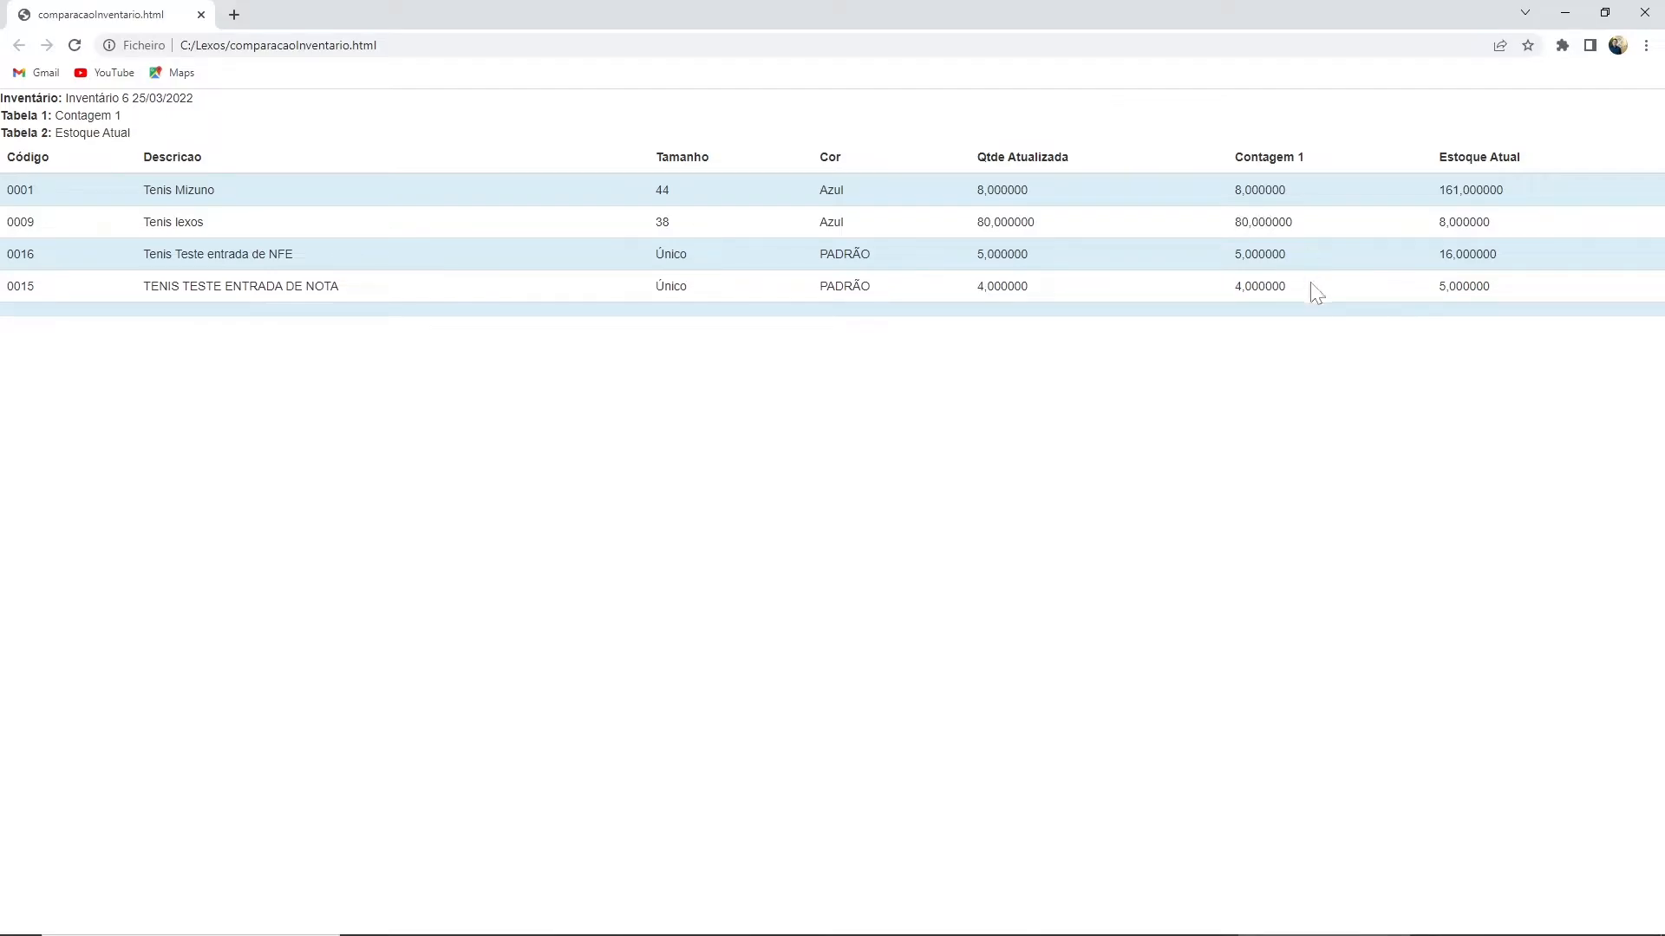
click(1647, 12)
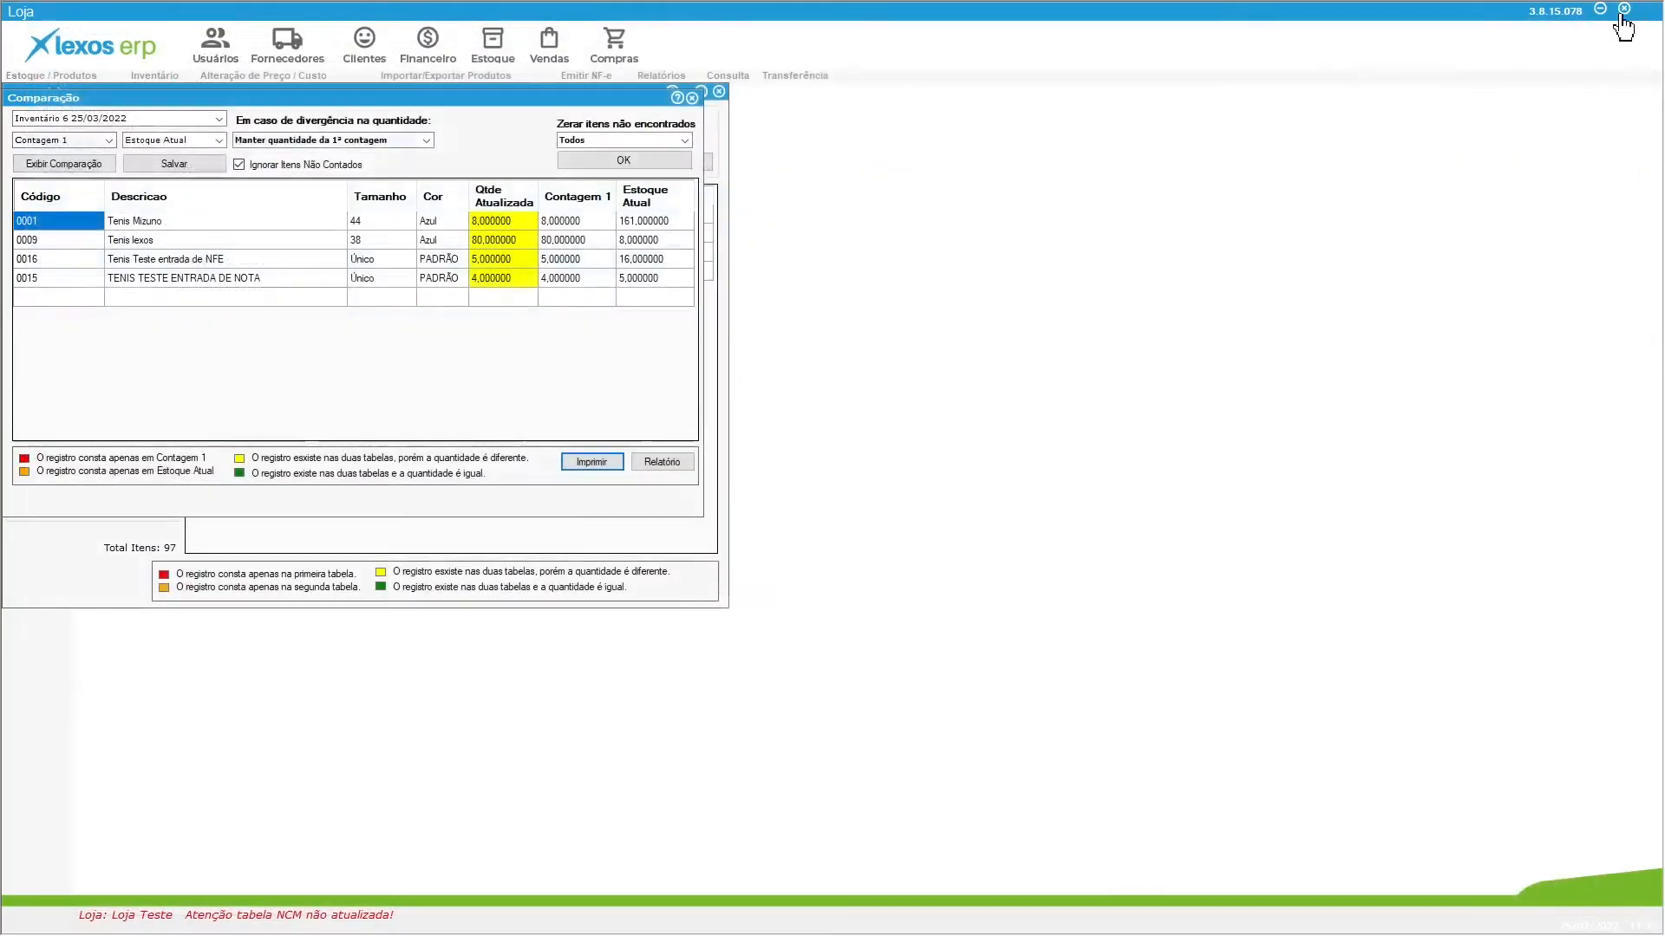
click(676, 464)
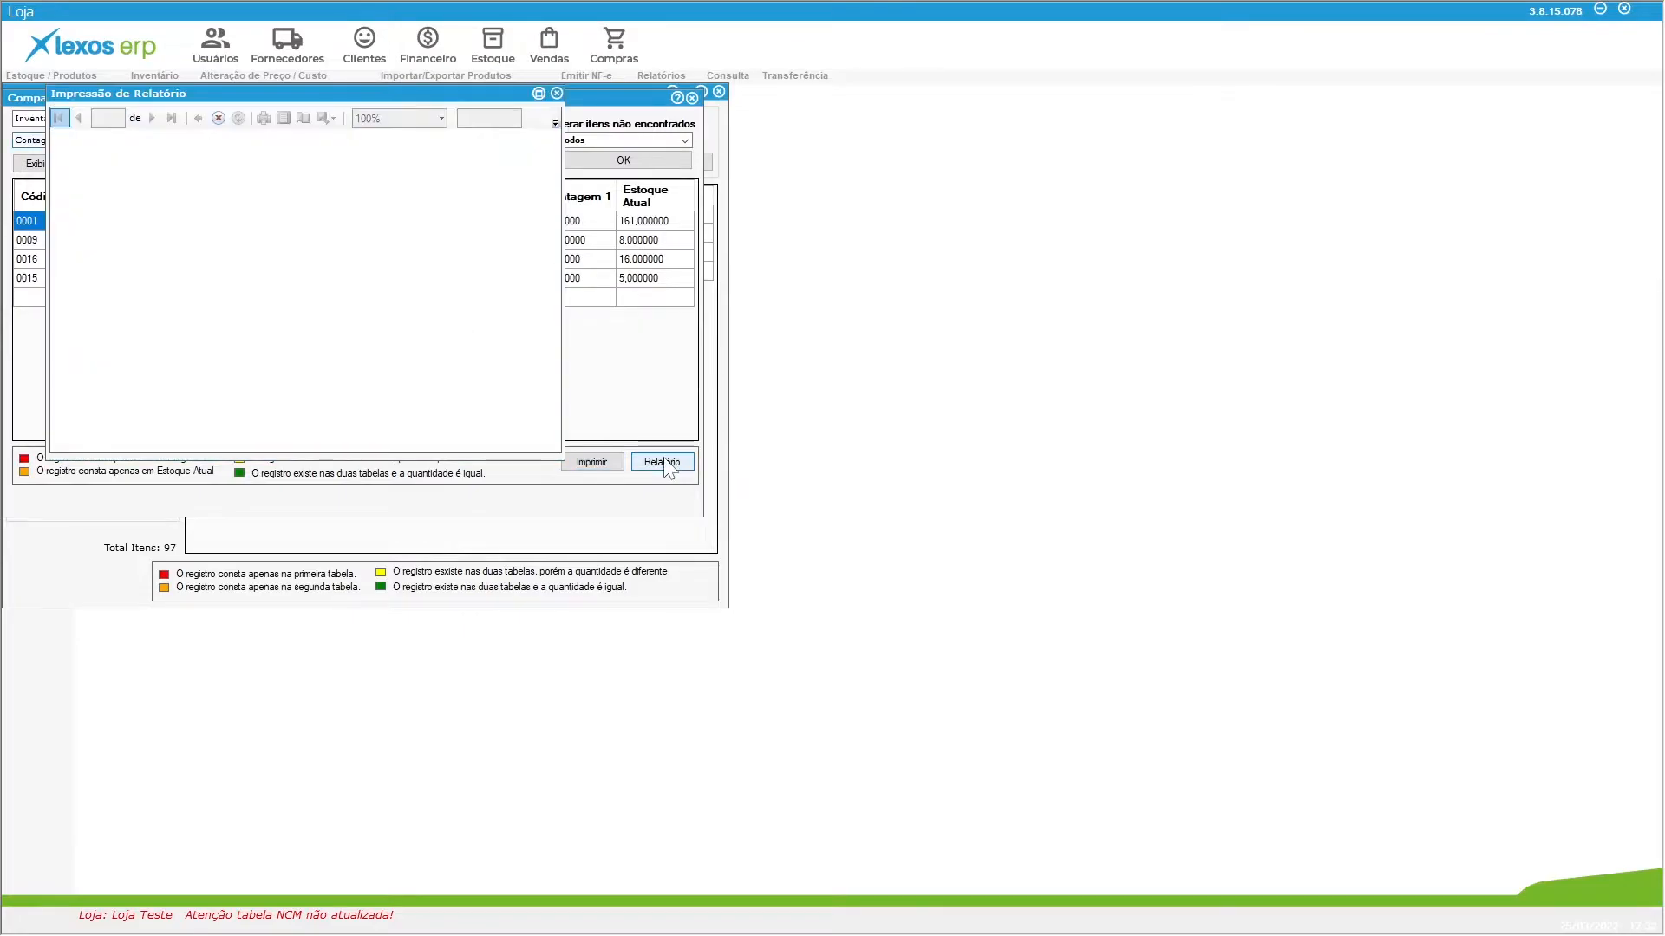
click(538, 93)
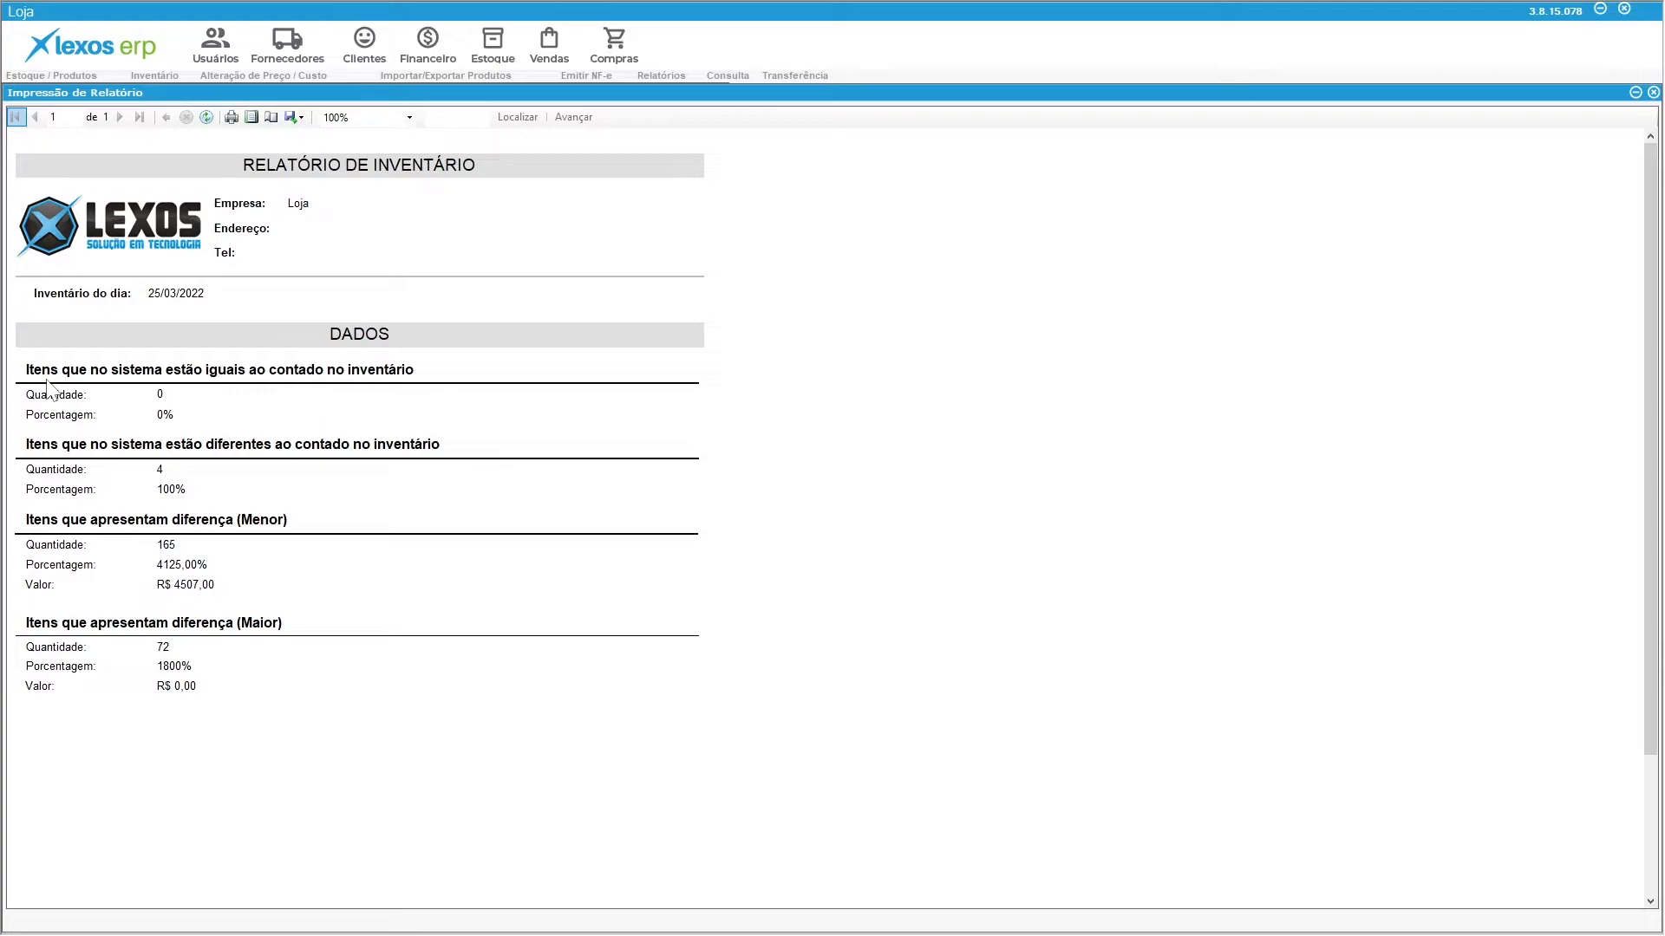
click(1654, 92)
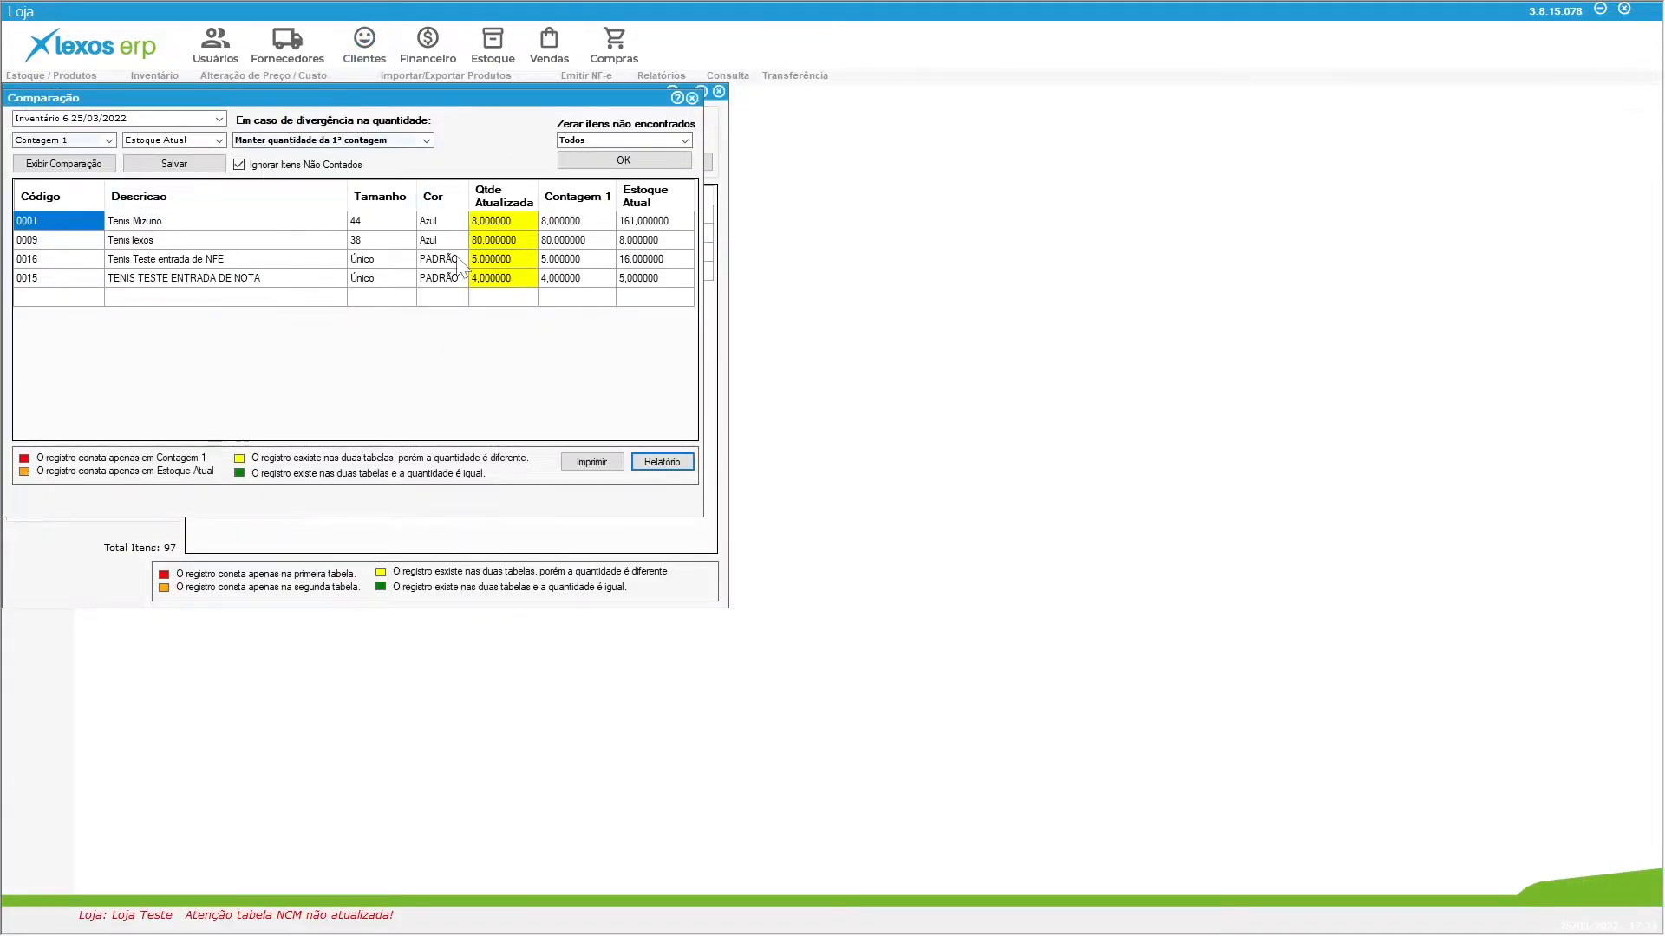
Save the comparison and close the comparison window.
click(207, 170)
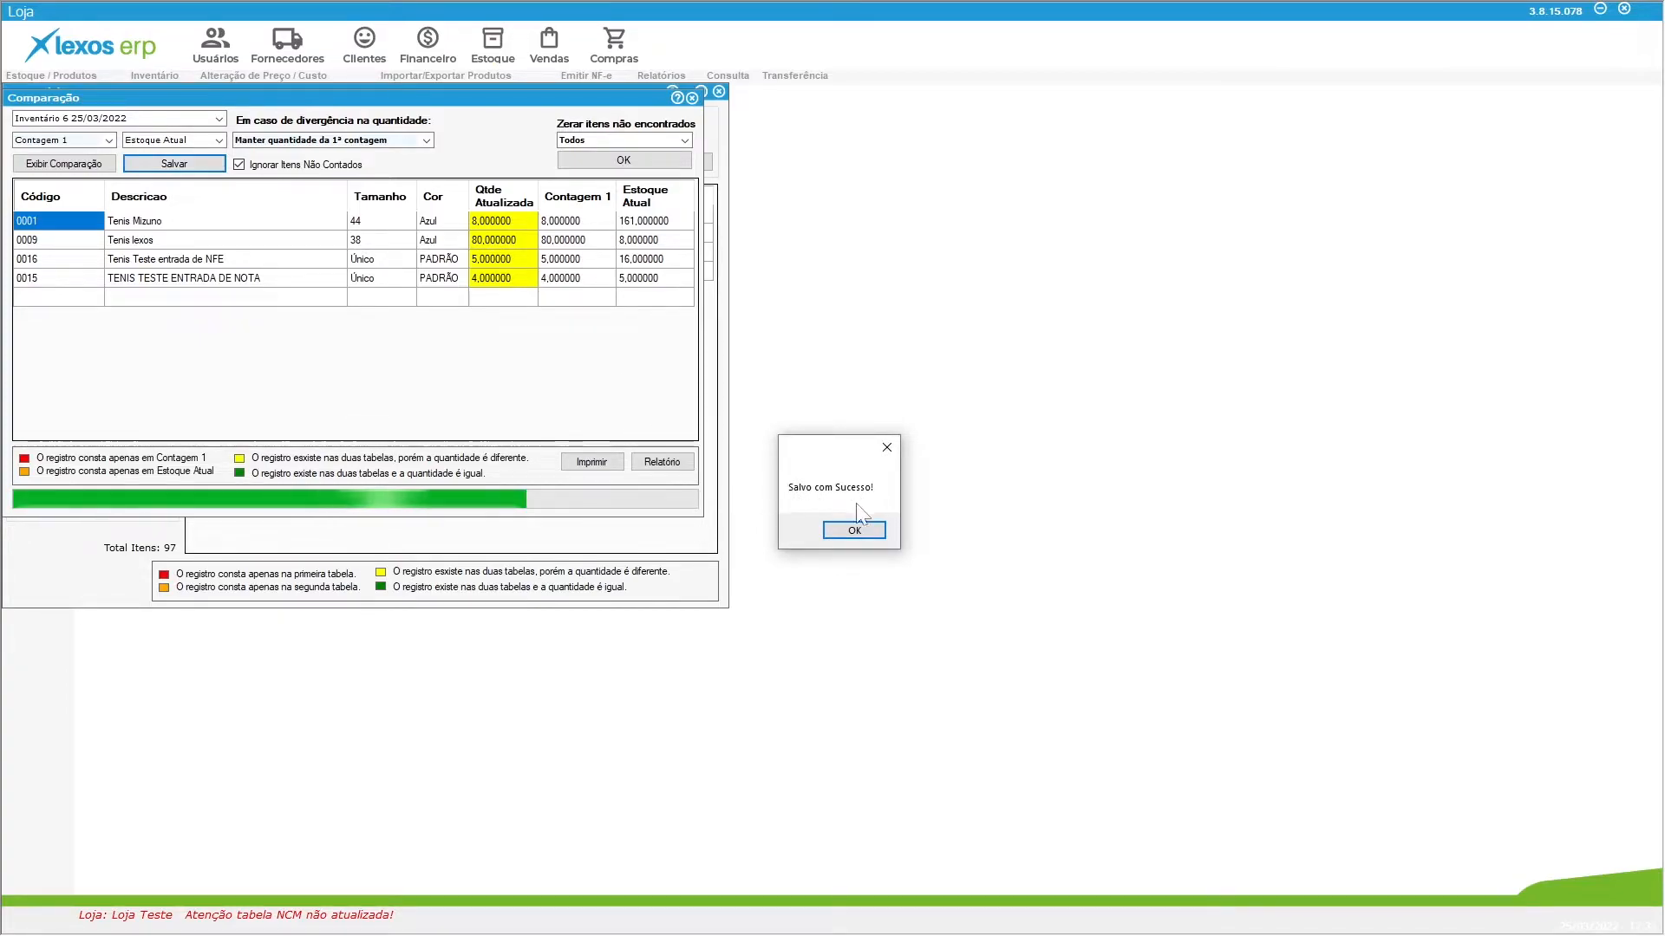
click(863, 530)
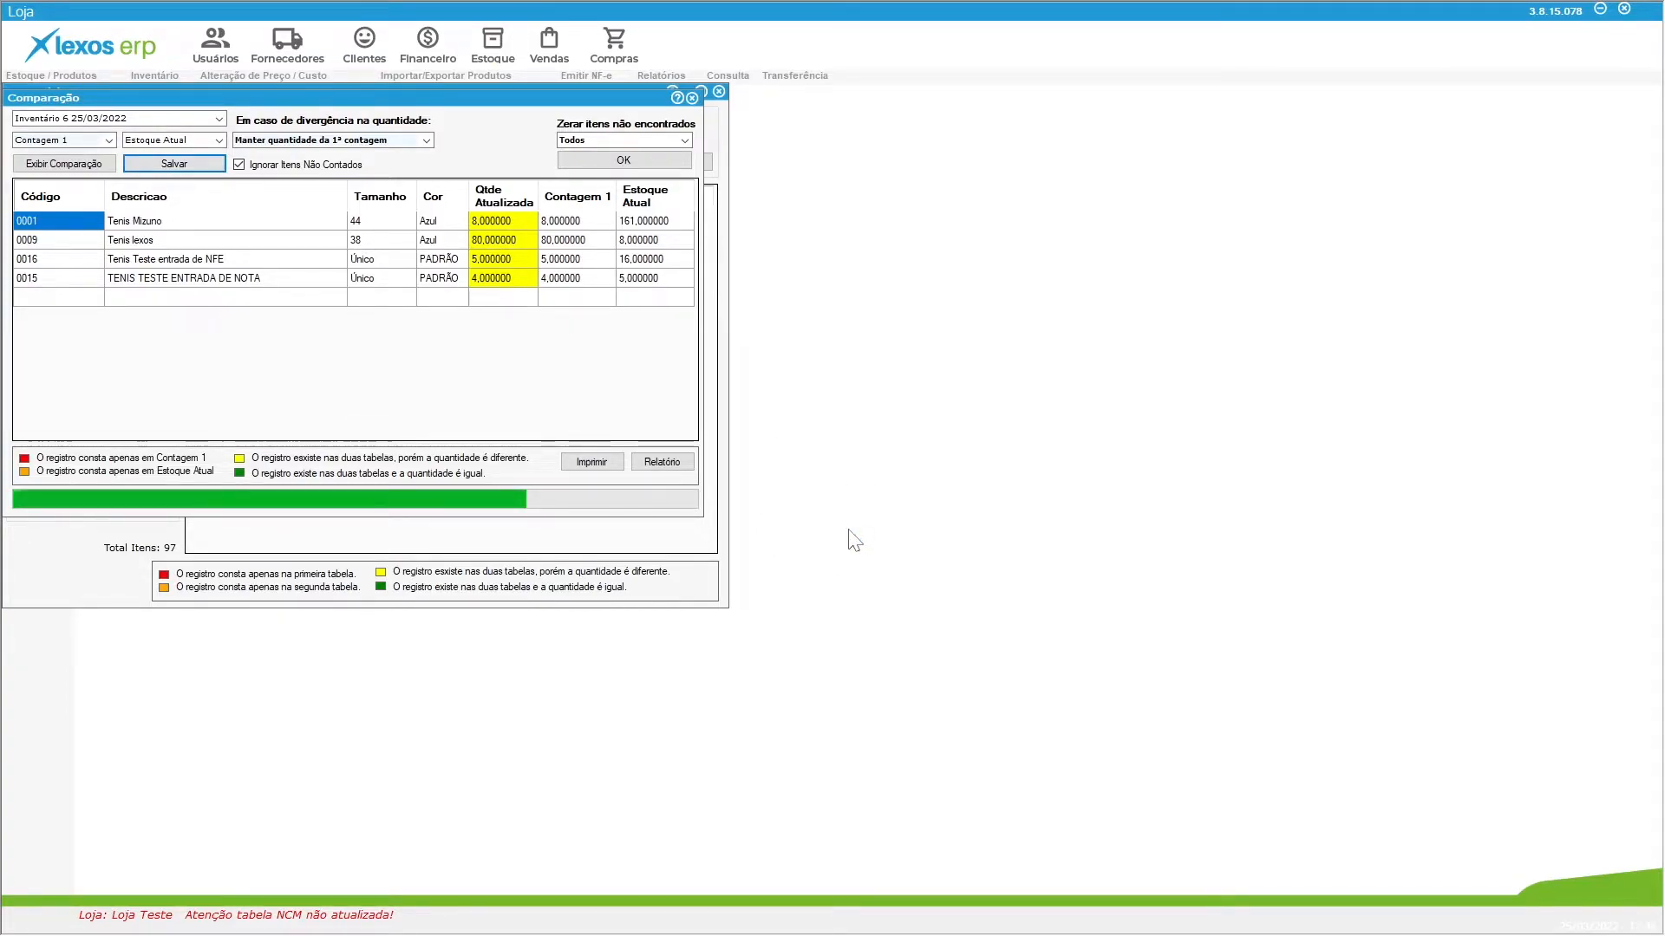
click(691, 98)
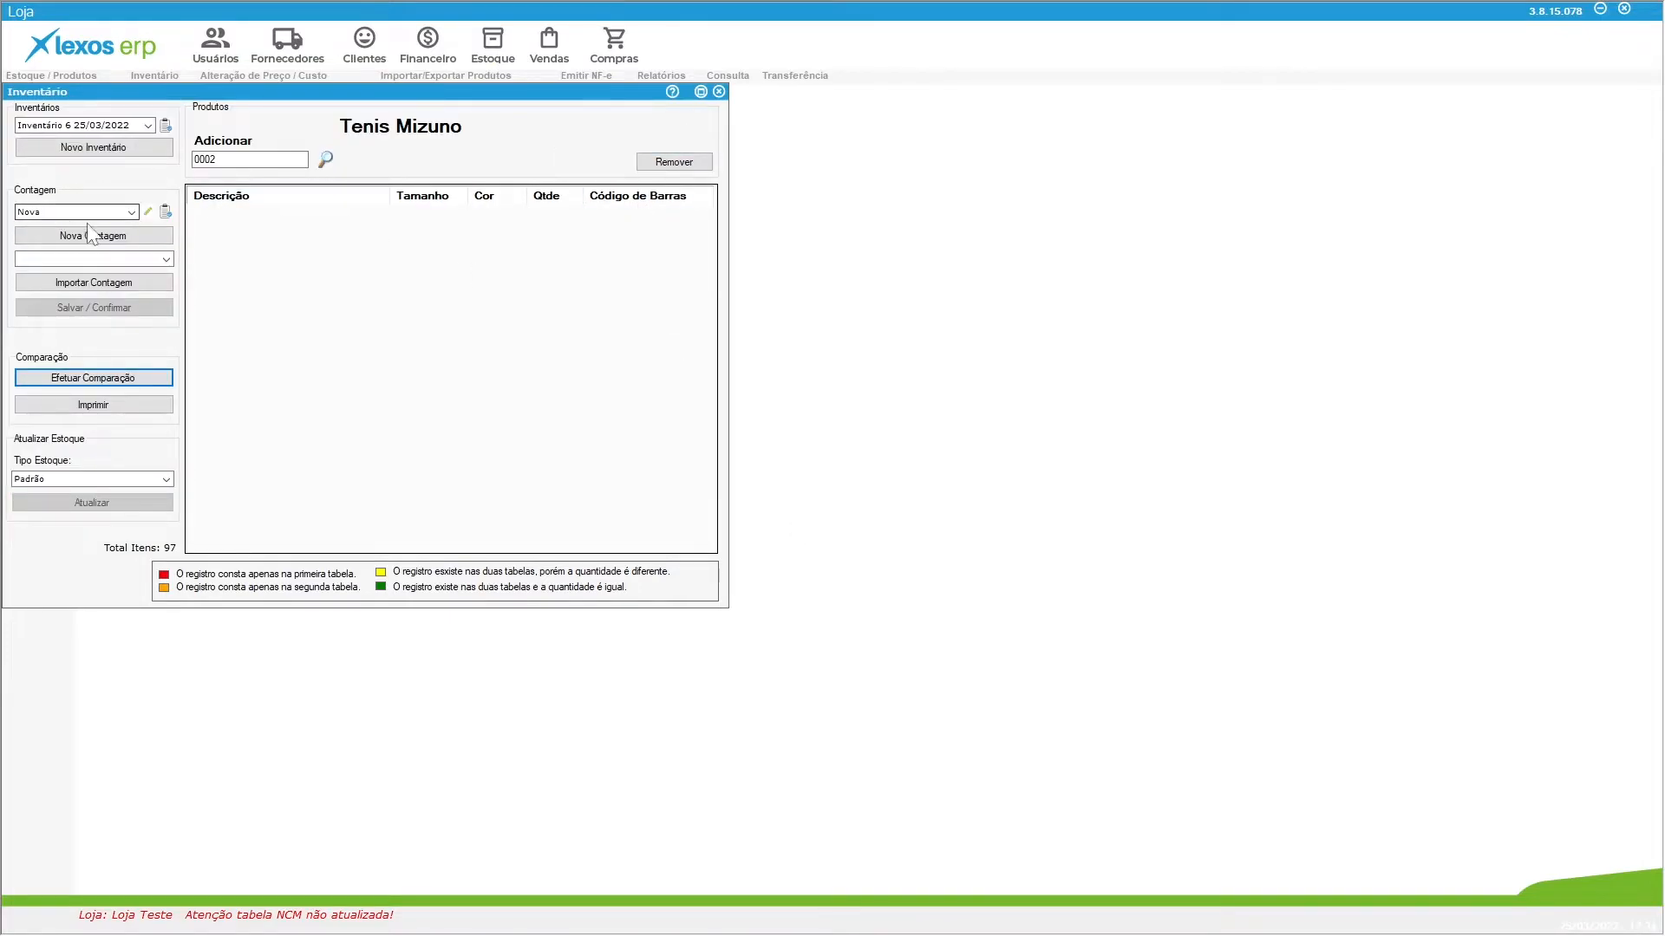
Load Contagem 2 - Comparação and update the Padrão stock with it.
click(132, 212)
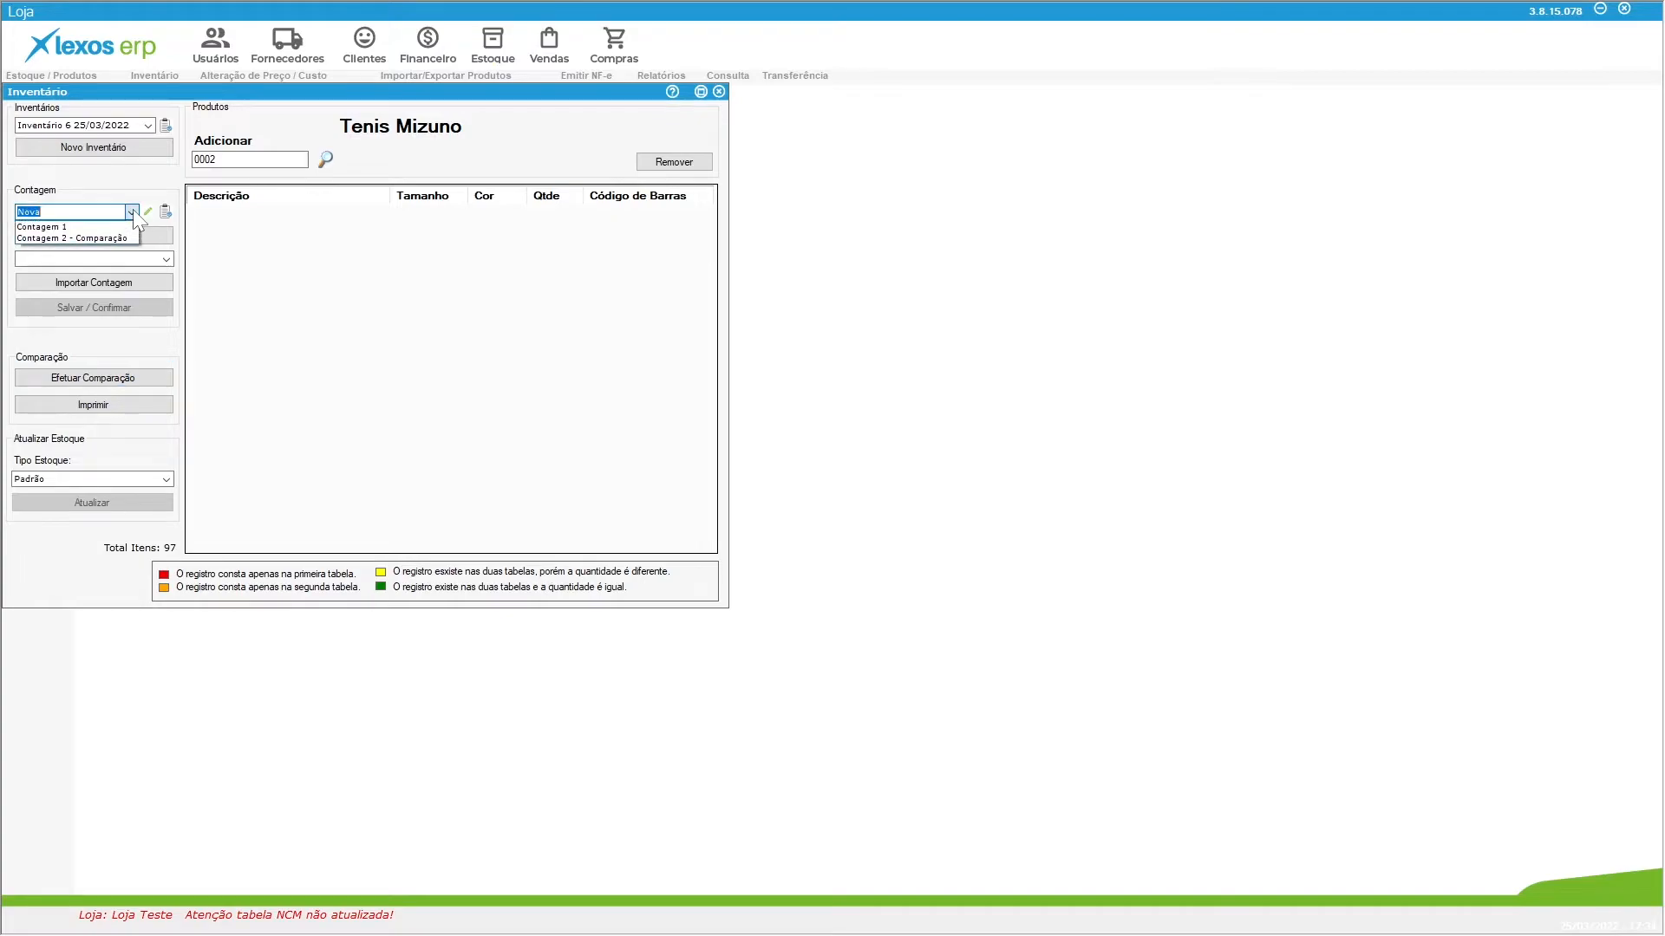
click(68, 238)
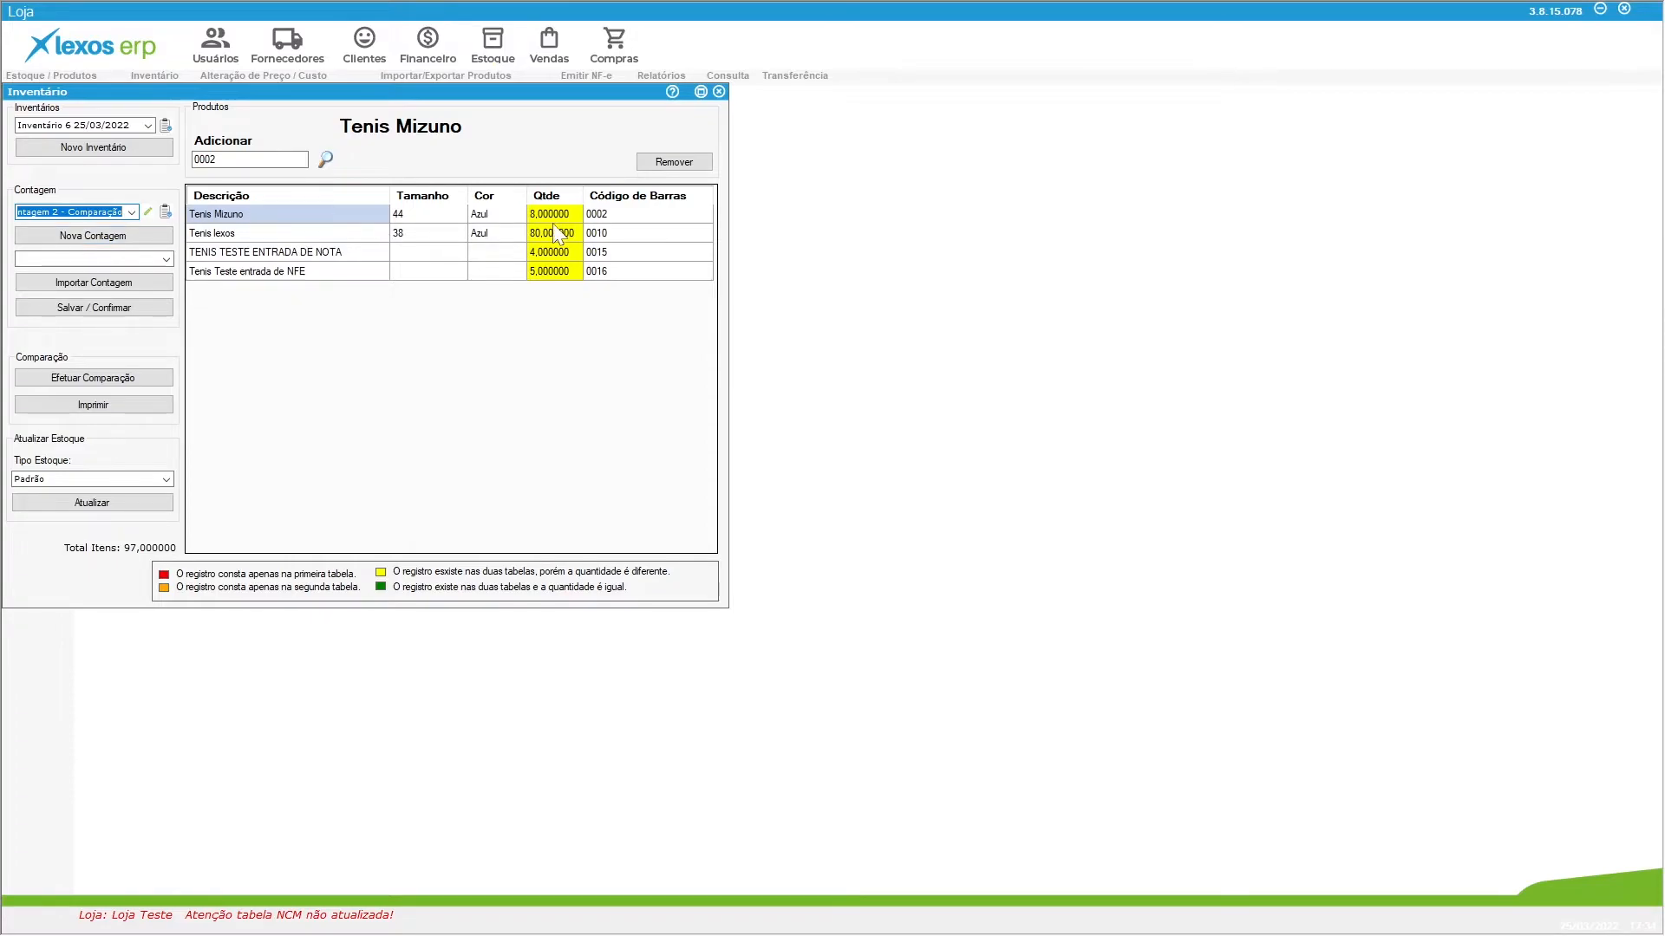
click(126, 509)
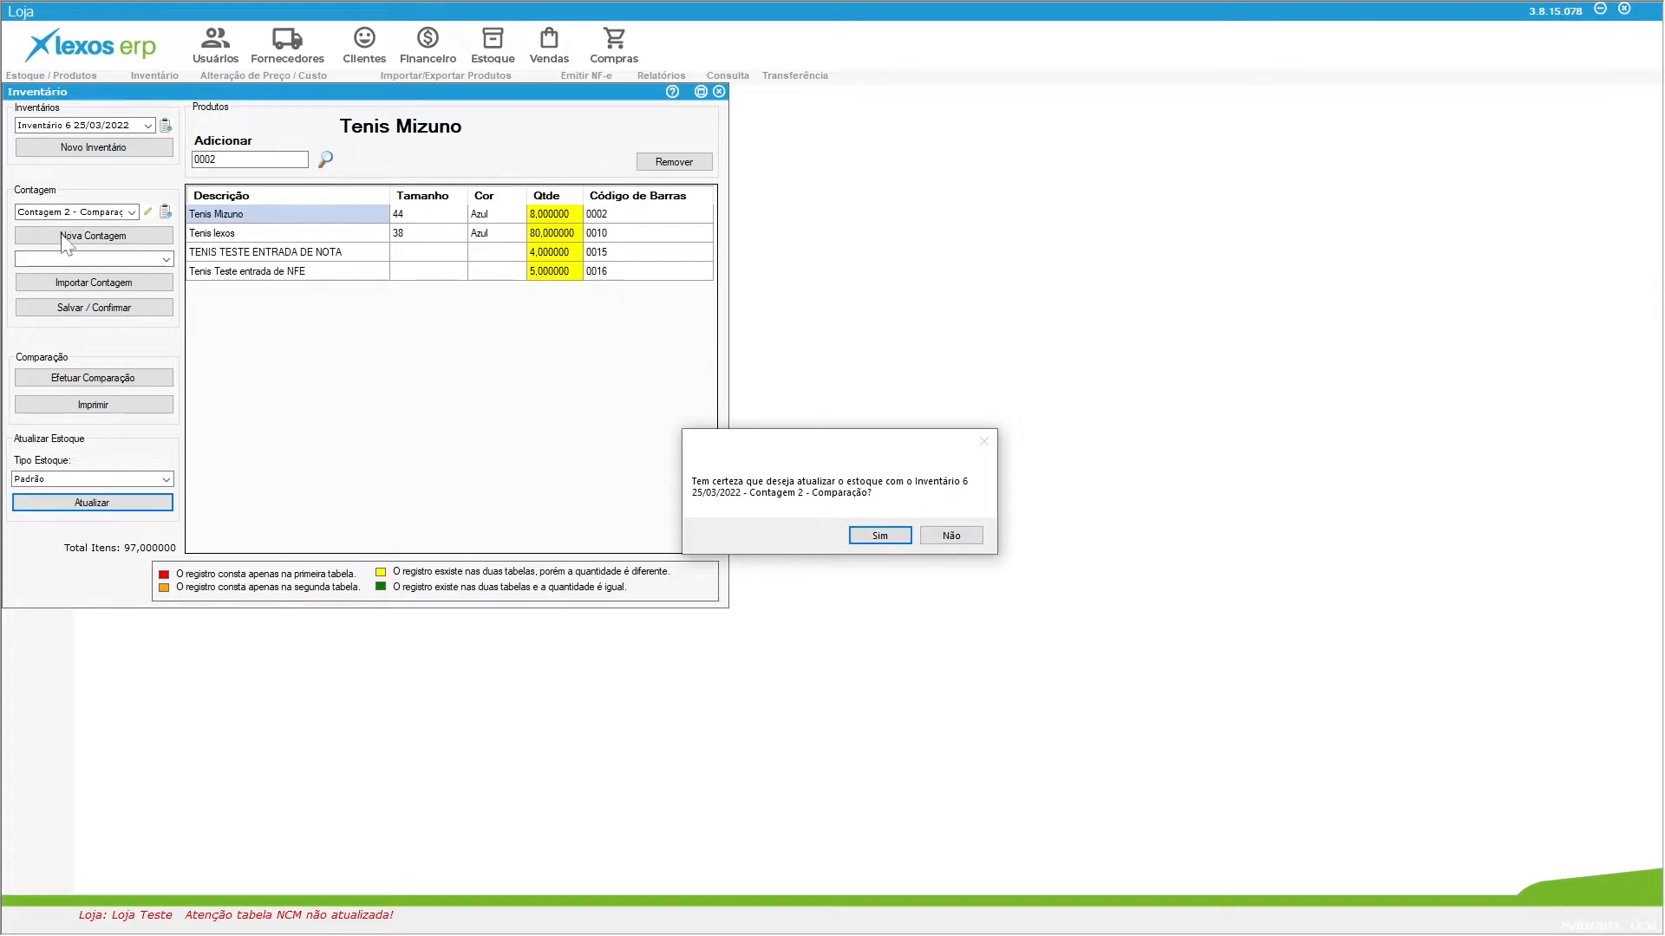
click(887, 536)
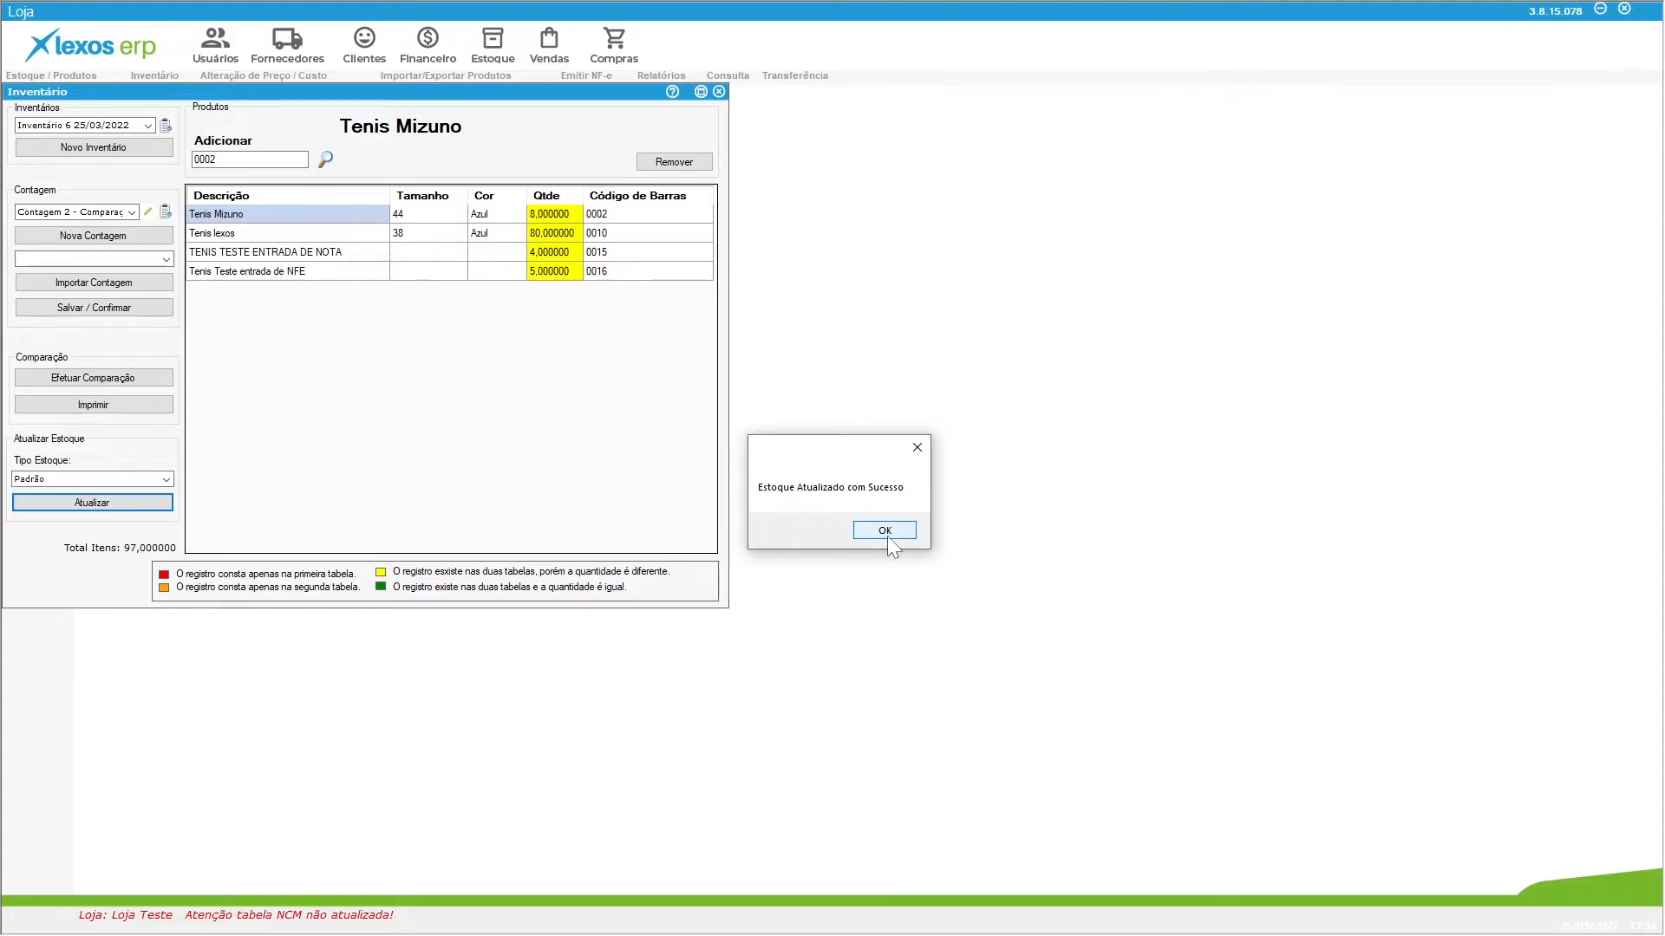
click(887, 535)
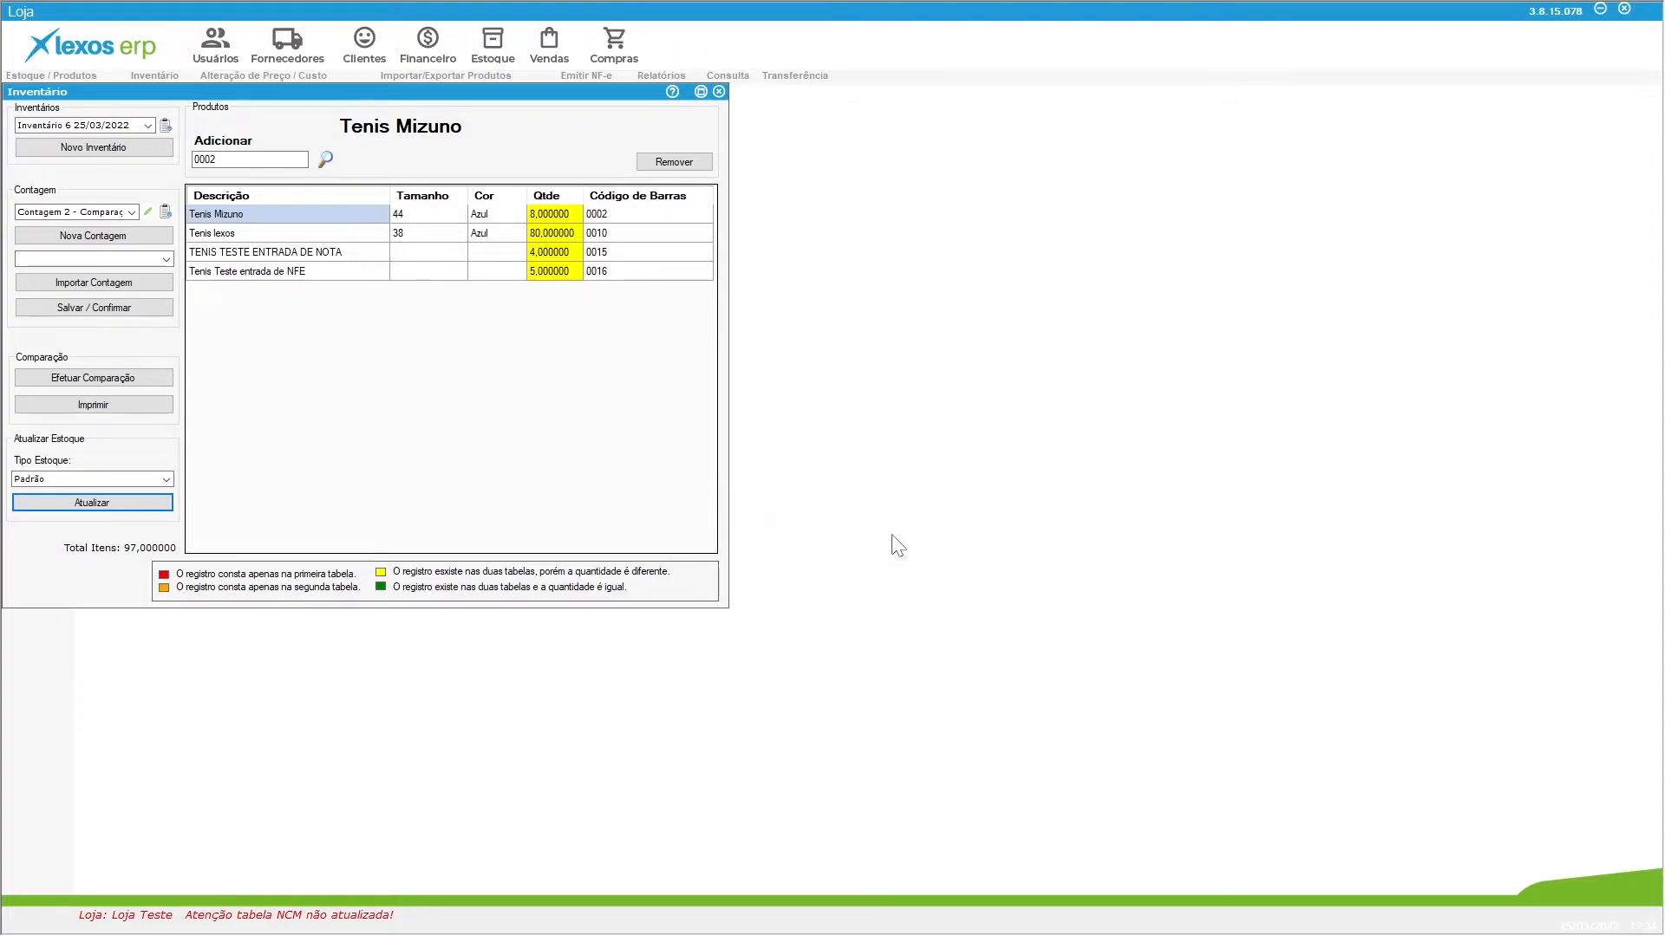
Leave the inventory and list all products in stock control to check their current quantities and stock movements.
click(719, 94)
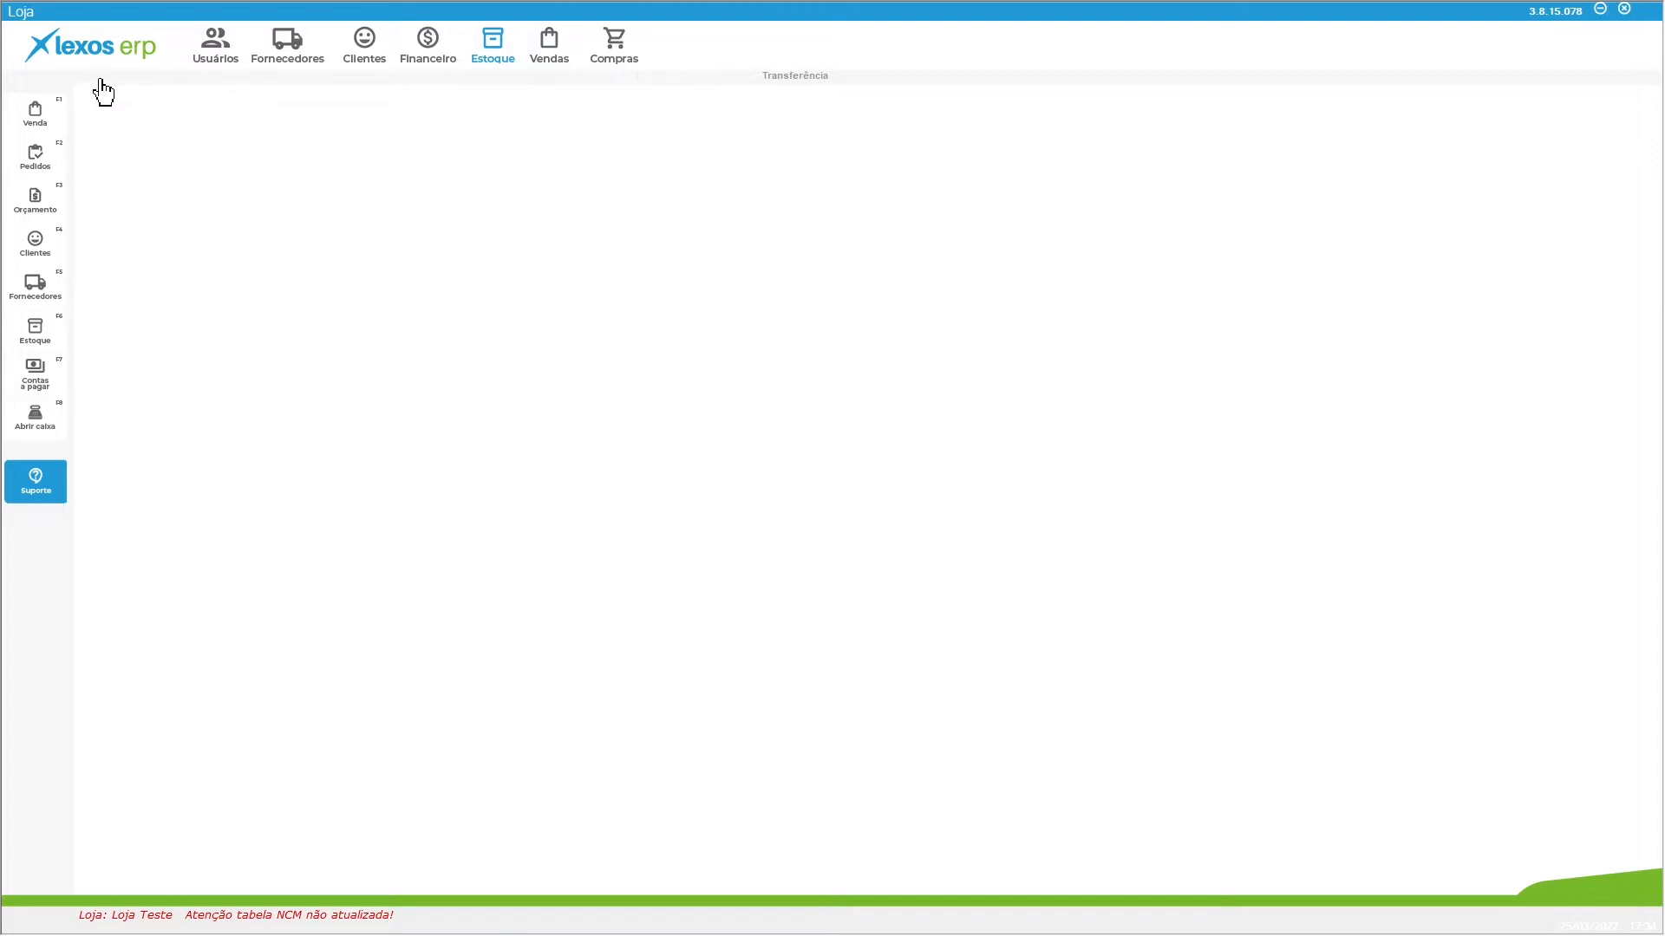
click(87, 76)
text(0002)
key(ctrl+a)
key(BackSpace)
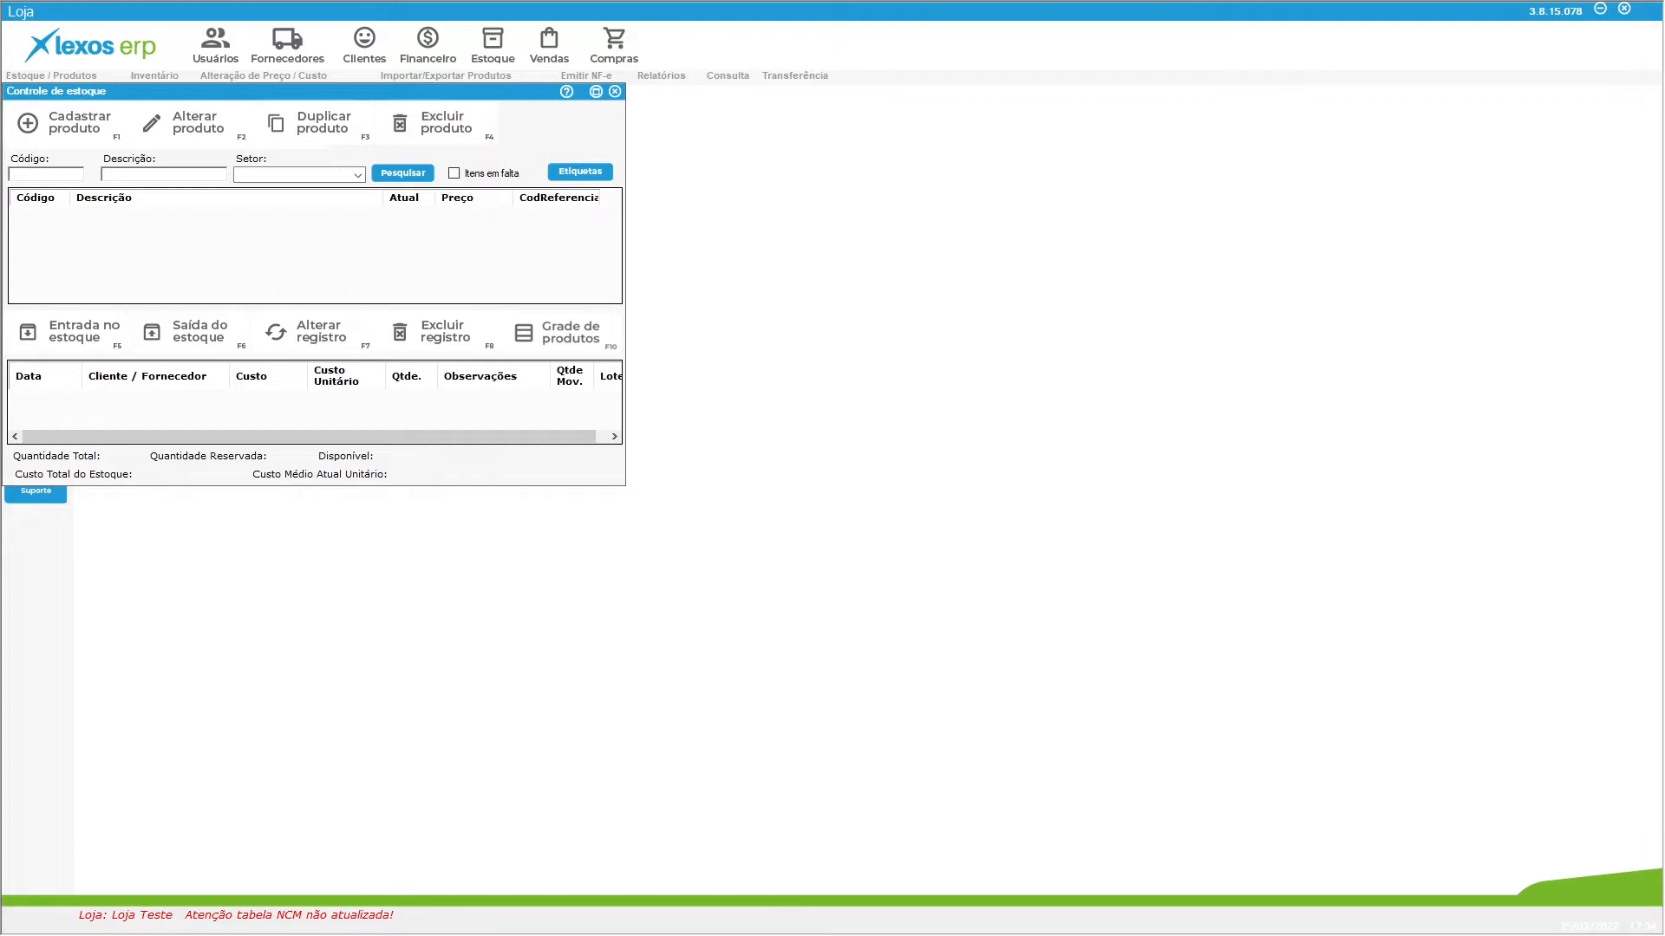
click(397, 174)
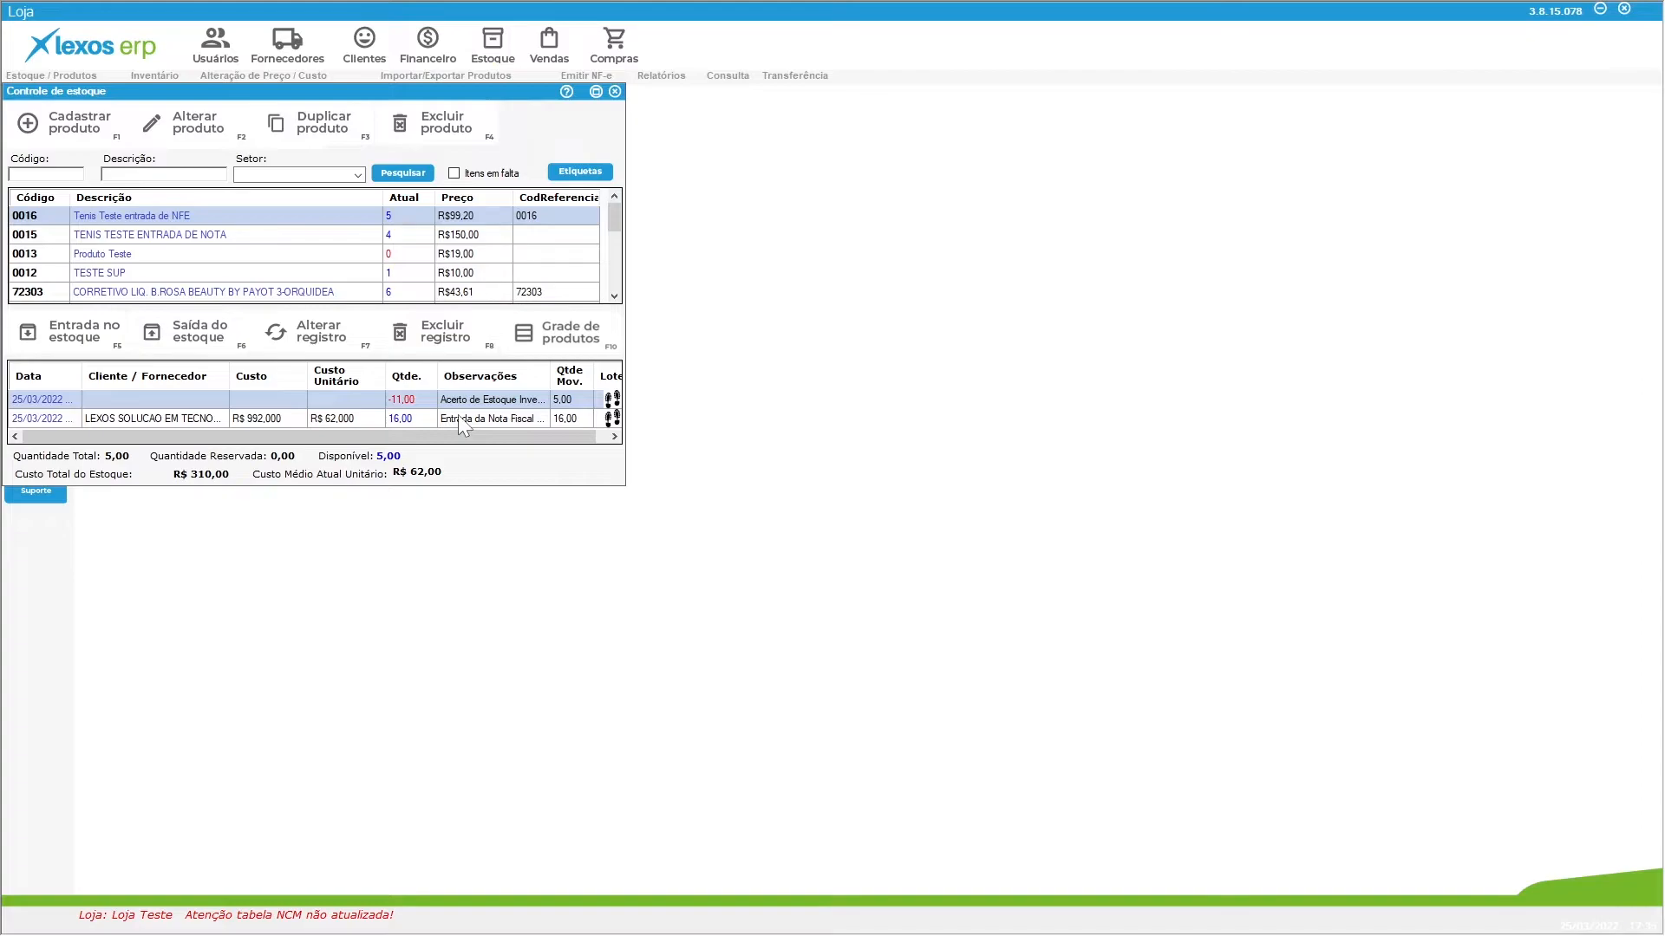
click(615, 92)
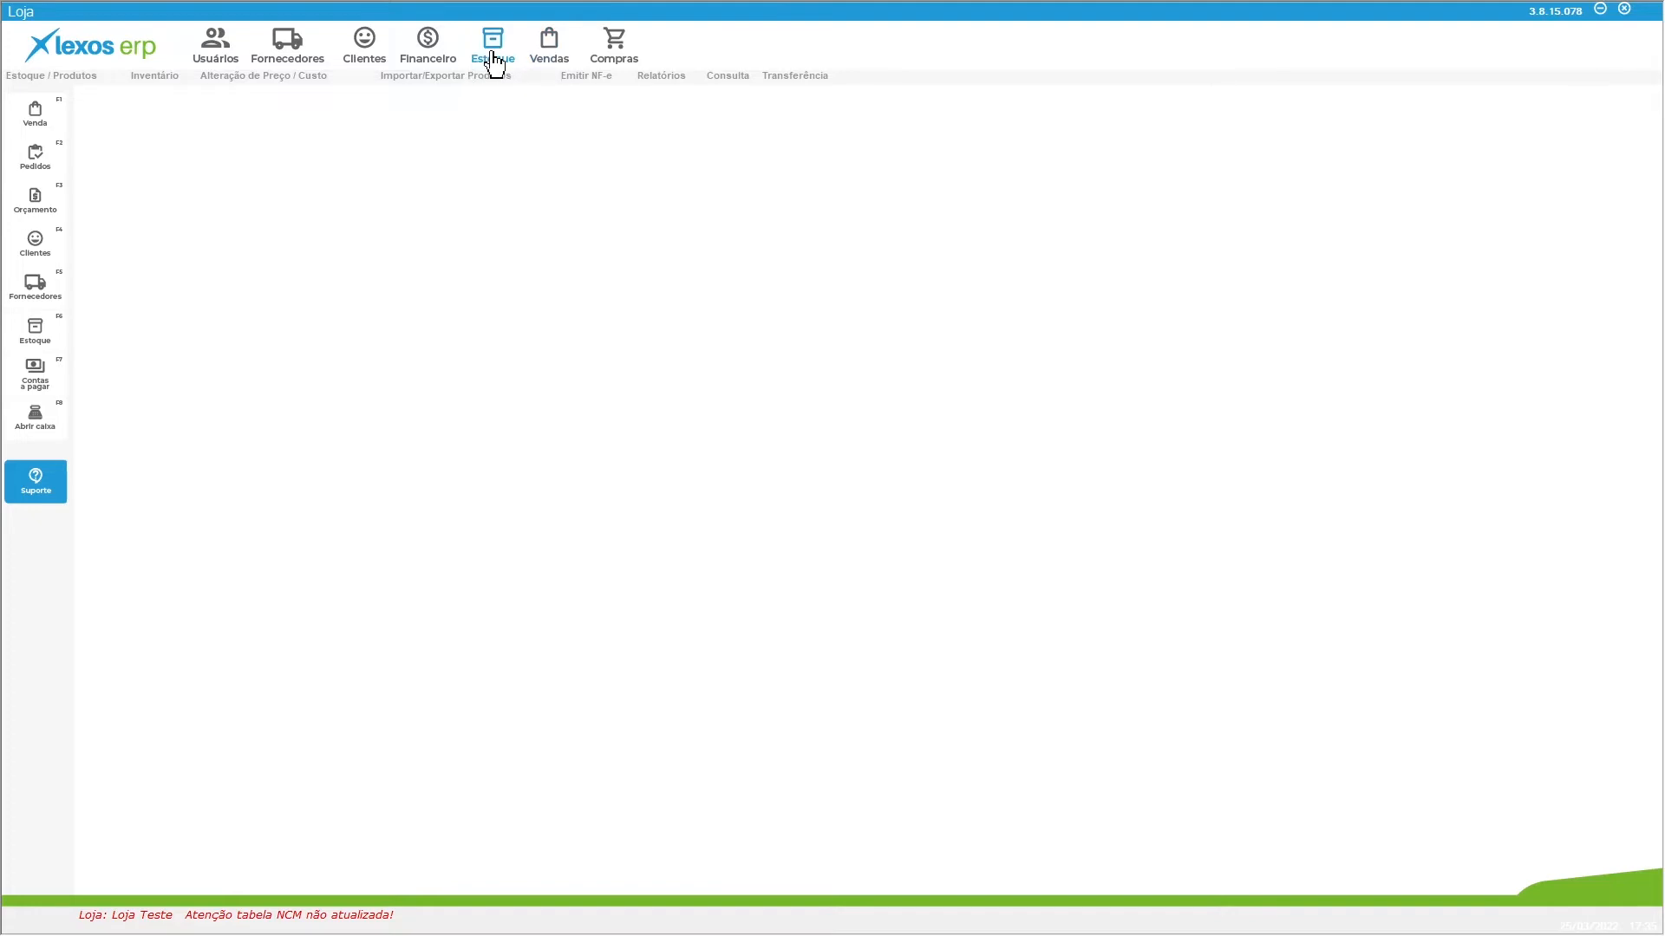
Open the inventory module and create a new inventory.
click(164, 84)
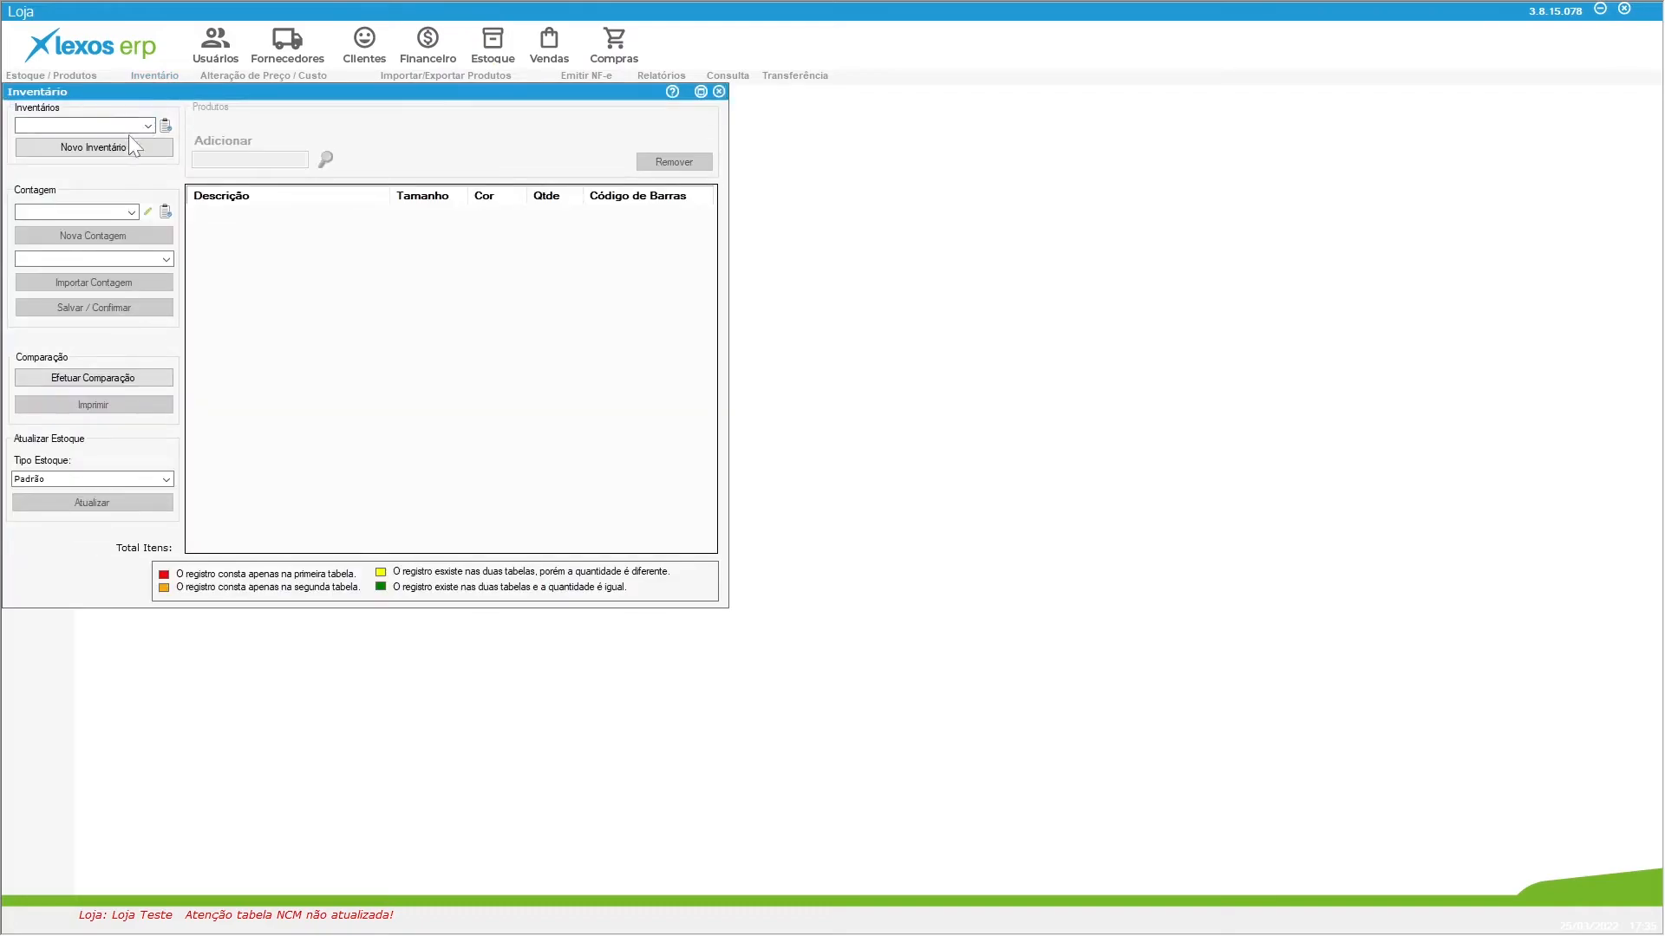
click(121, 147)
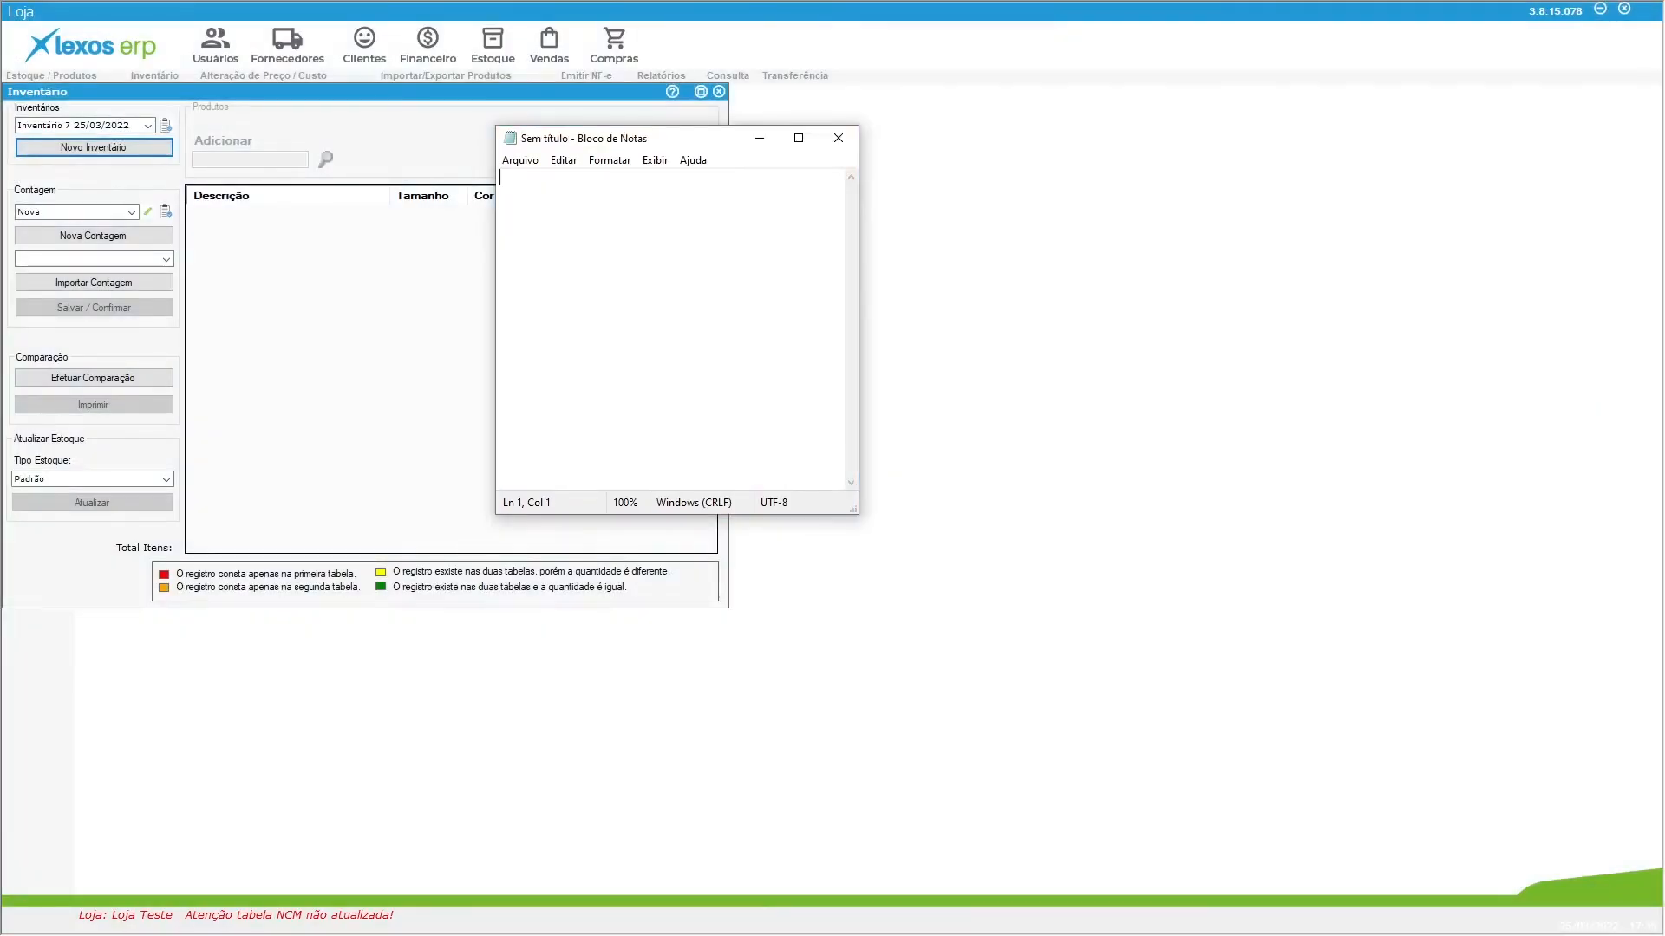
Switch to Notepad, move its window clear of the inventory, and write the count lines 0010,50 and 0015,45.
drag(626, 143, 1021, 144)
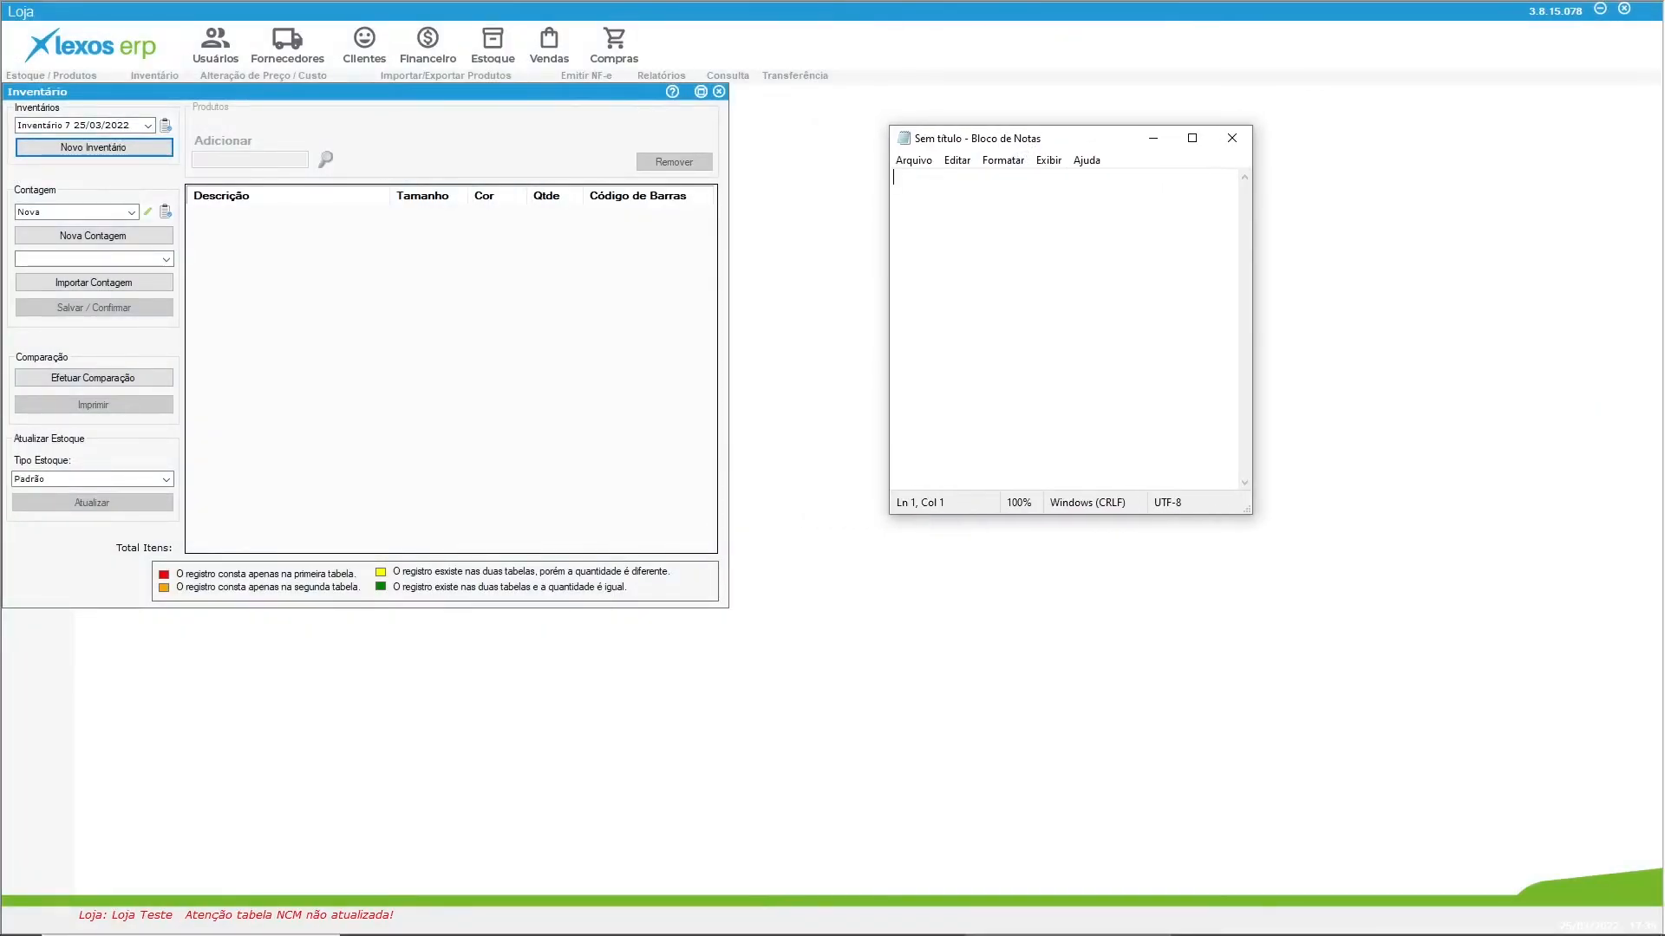
text(0010,50)
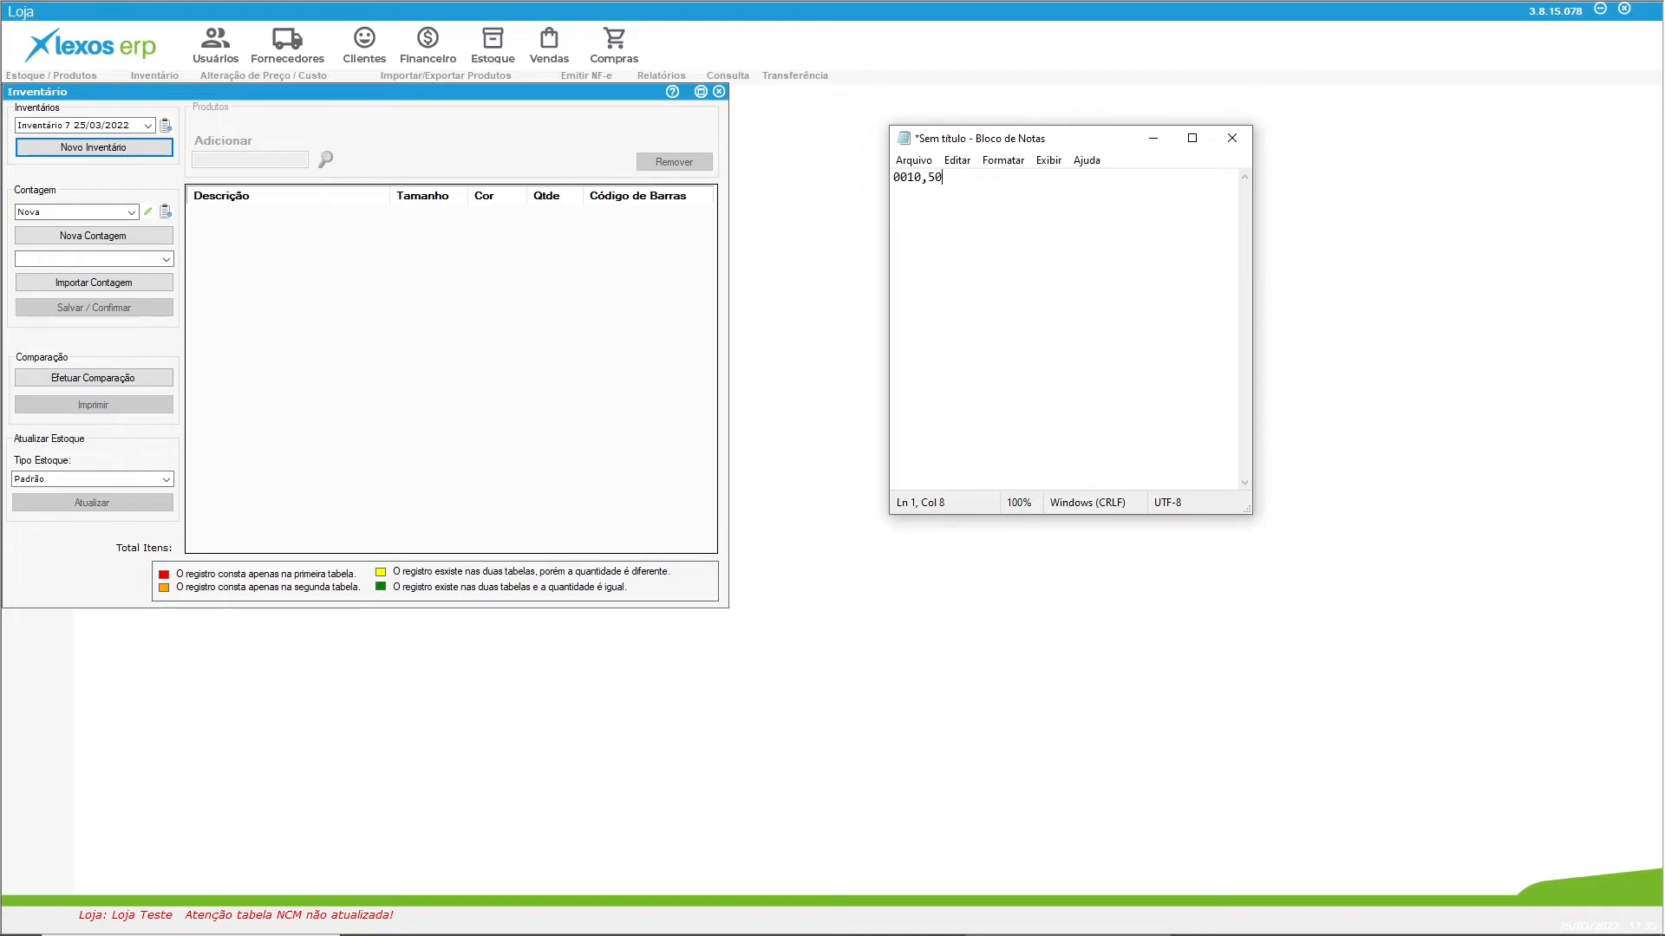
text(0015,45)
Save the text file as INVENTARIO TESTE in the LEXOSHUB folder and close Notepad.
click(913, 159)
click(959, 236)
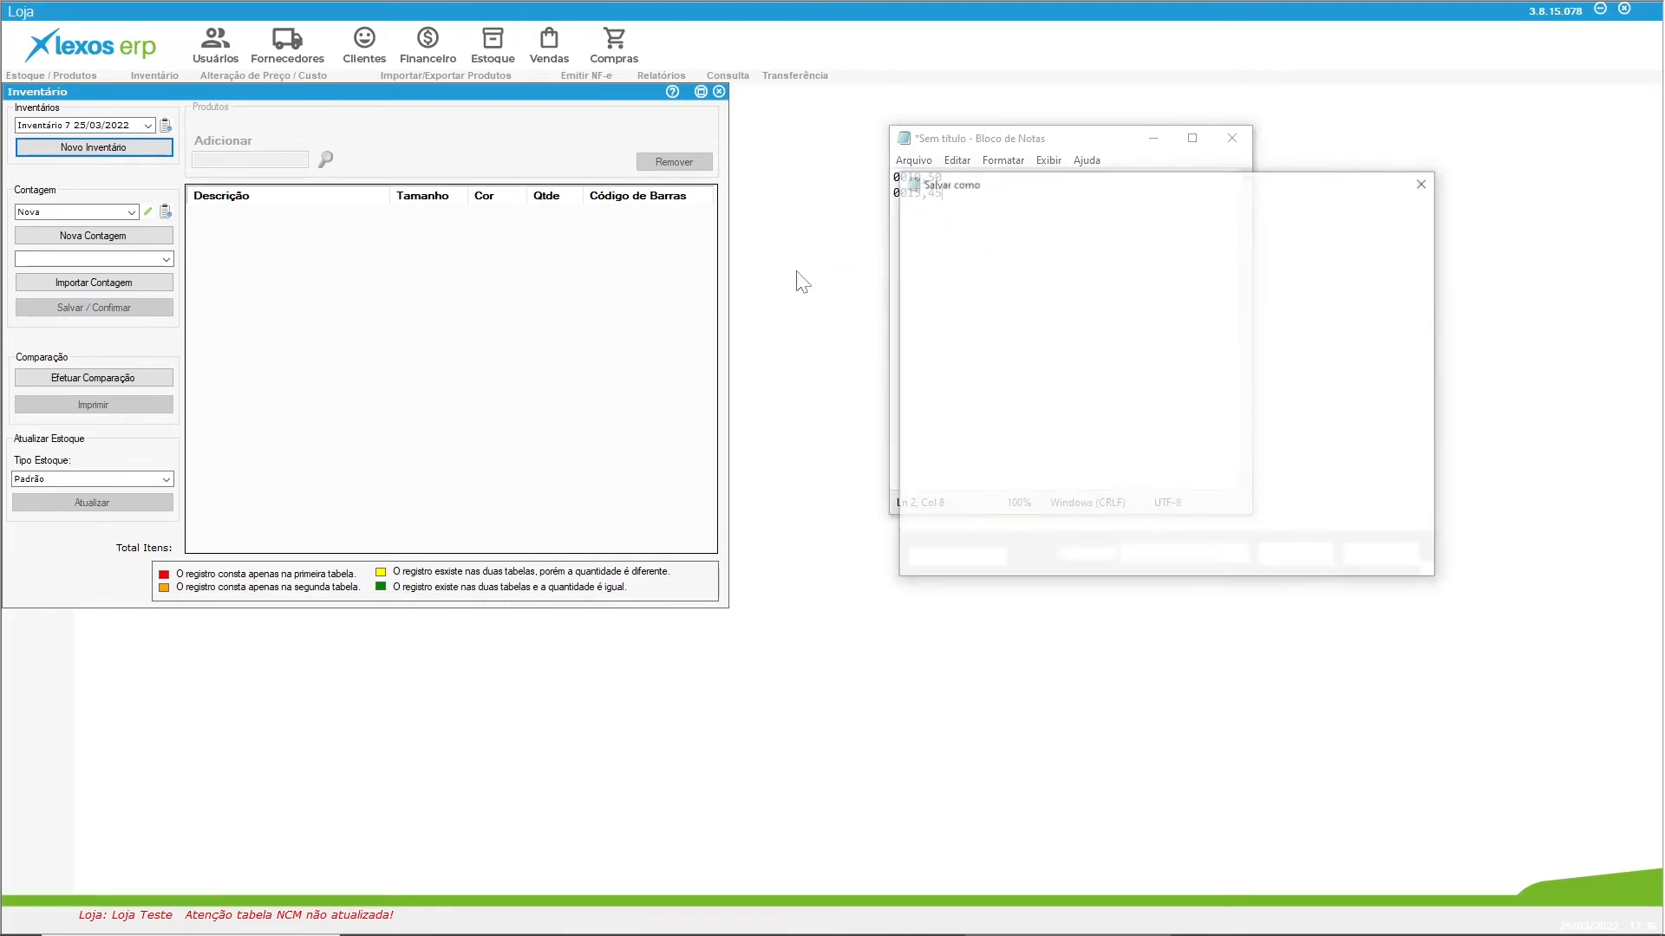
text(iNVENTARIO TESTE)
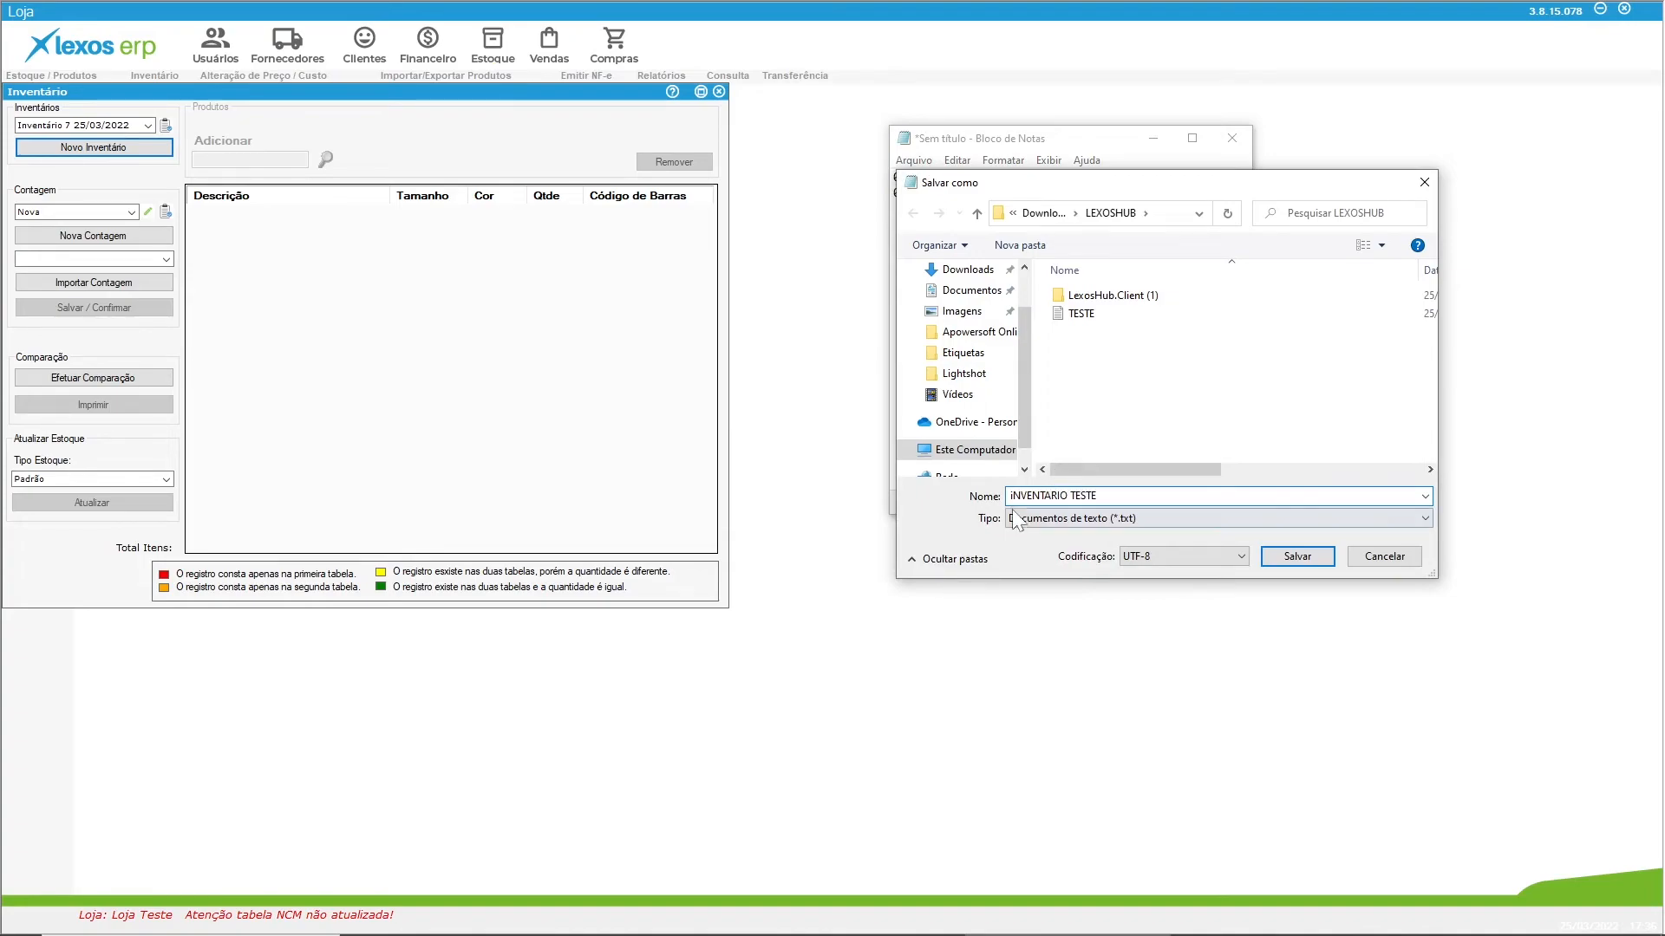
key(Home)
key(Delete)
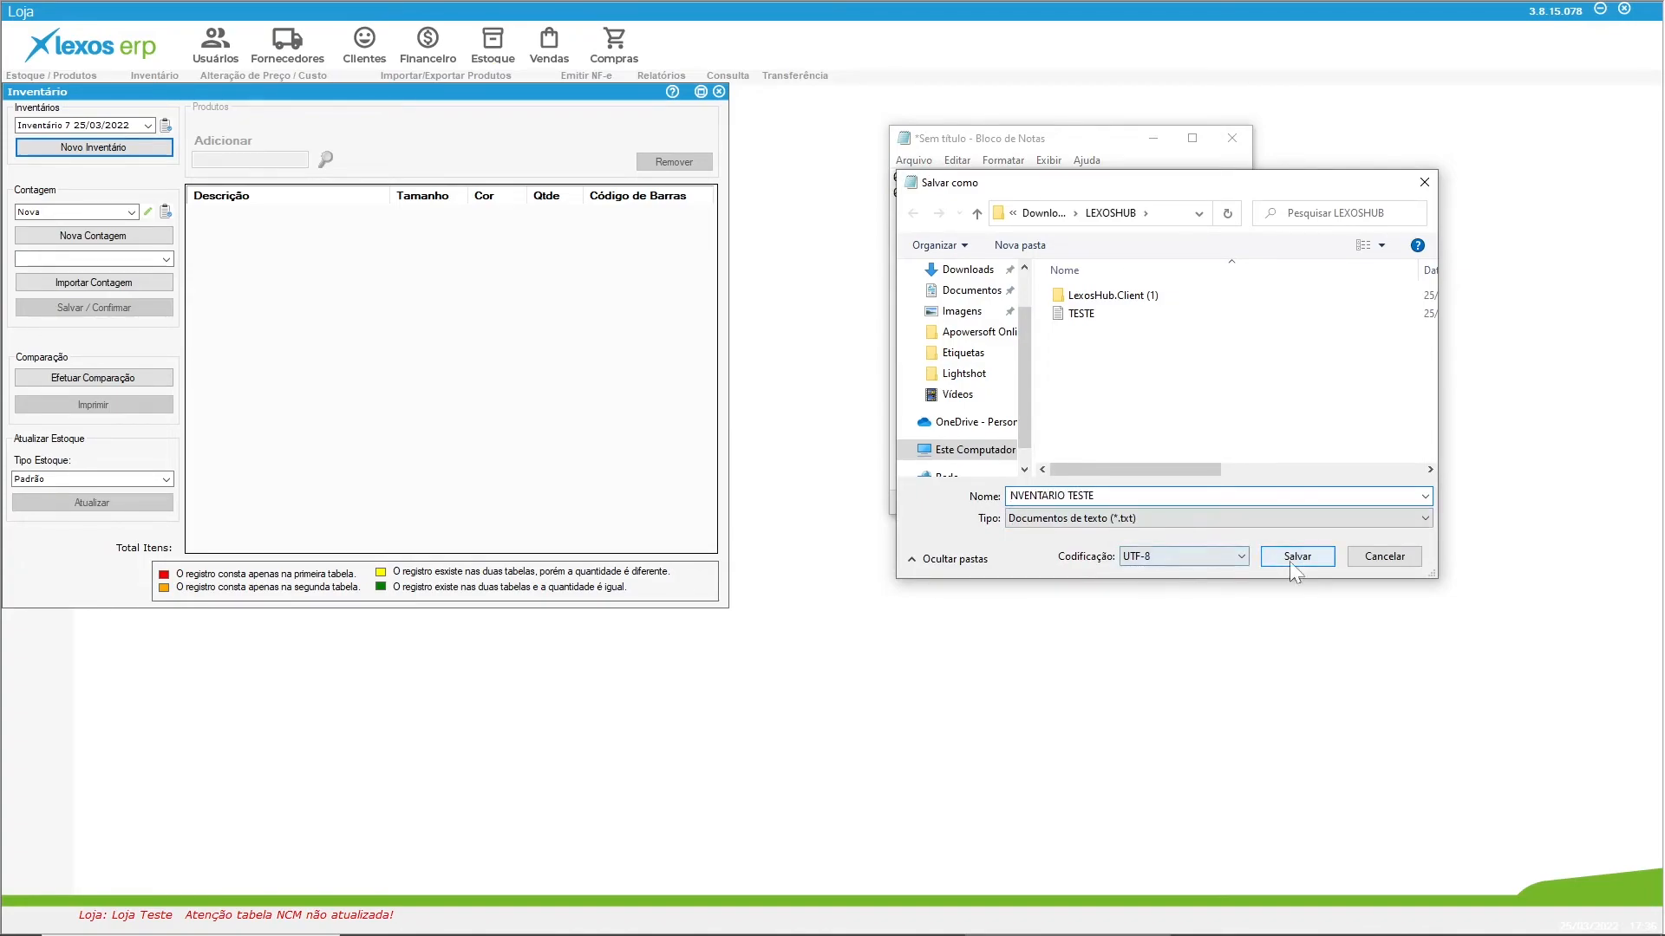
text(I)
key(Return)
click(1229, 149)
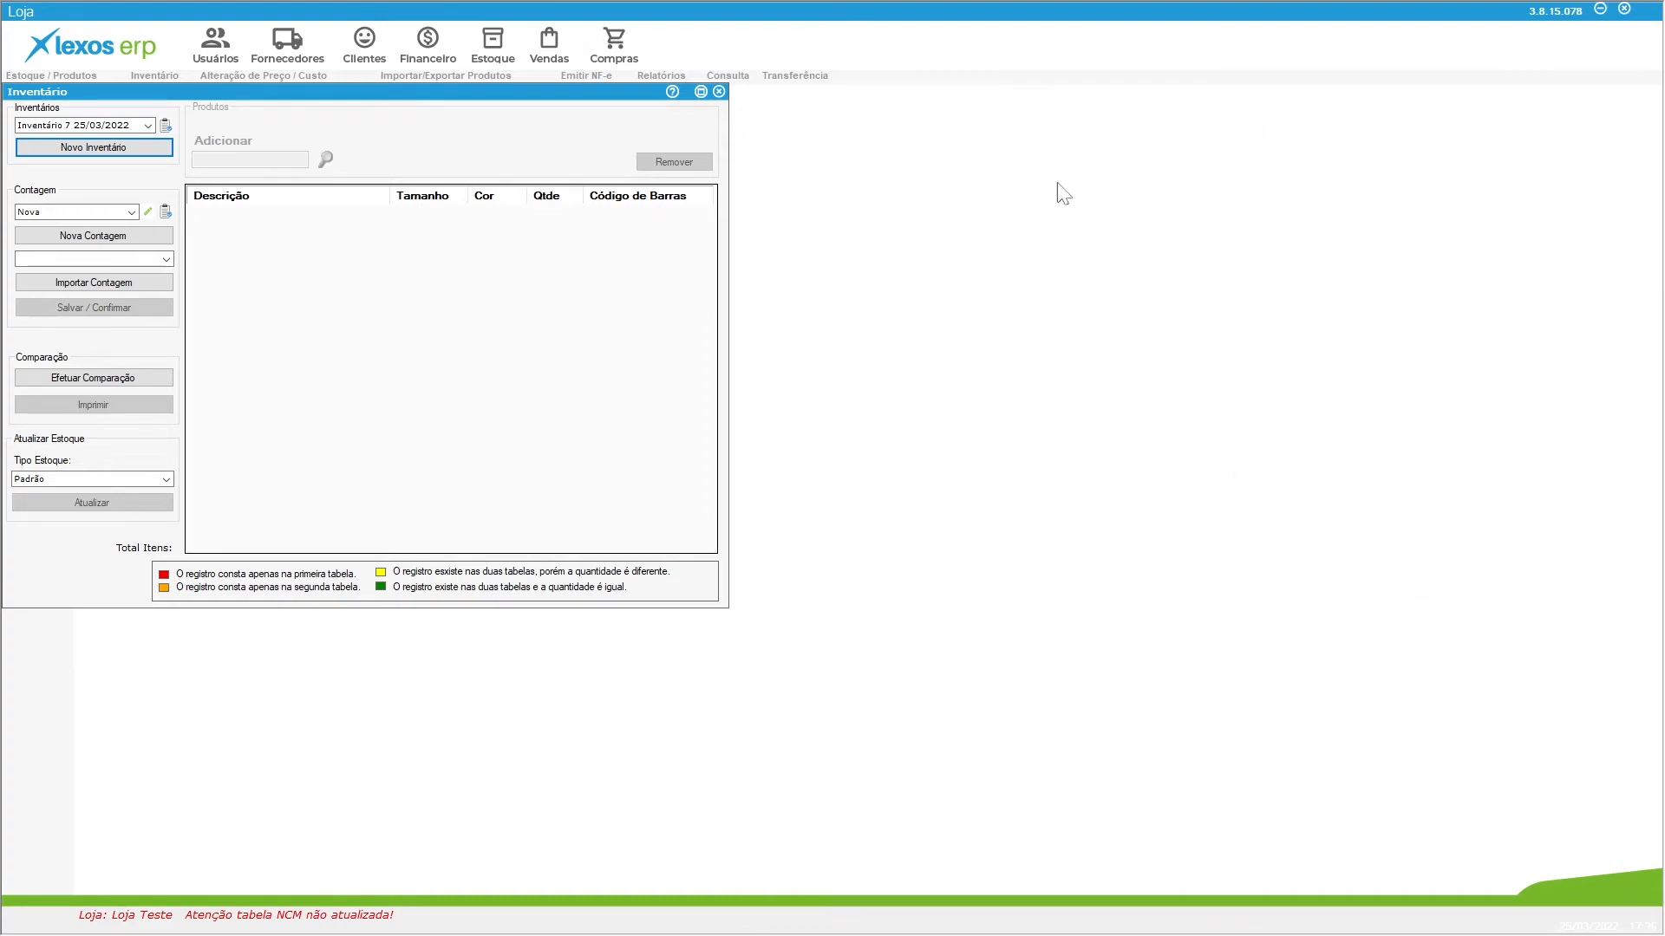
Import the count from INVENTARIO TESTE in Downloads > LEXOSHUB, using the DC2200 collector format.
click(161, 260)
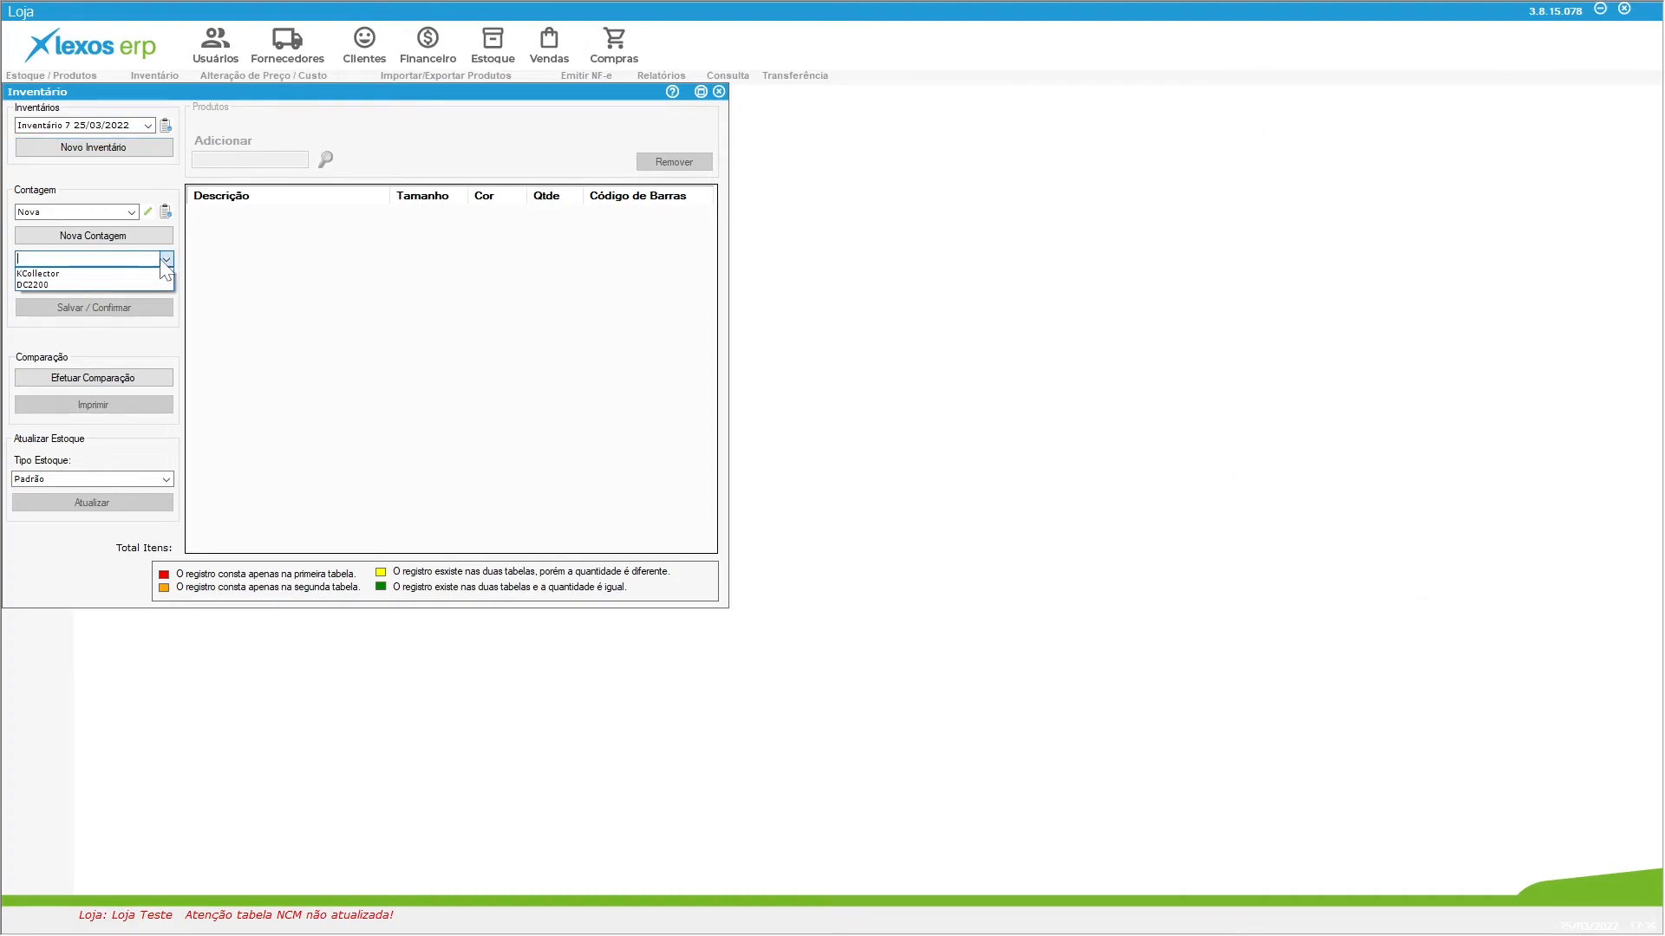
click(61, 286)
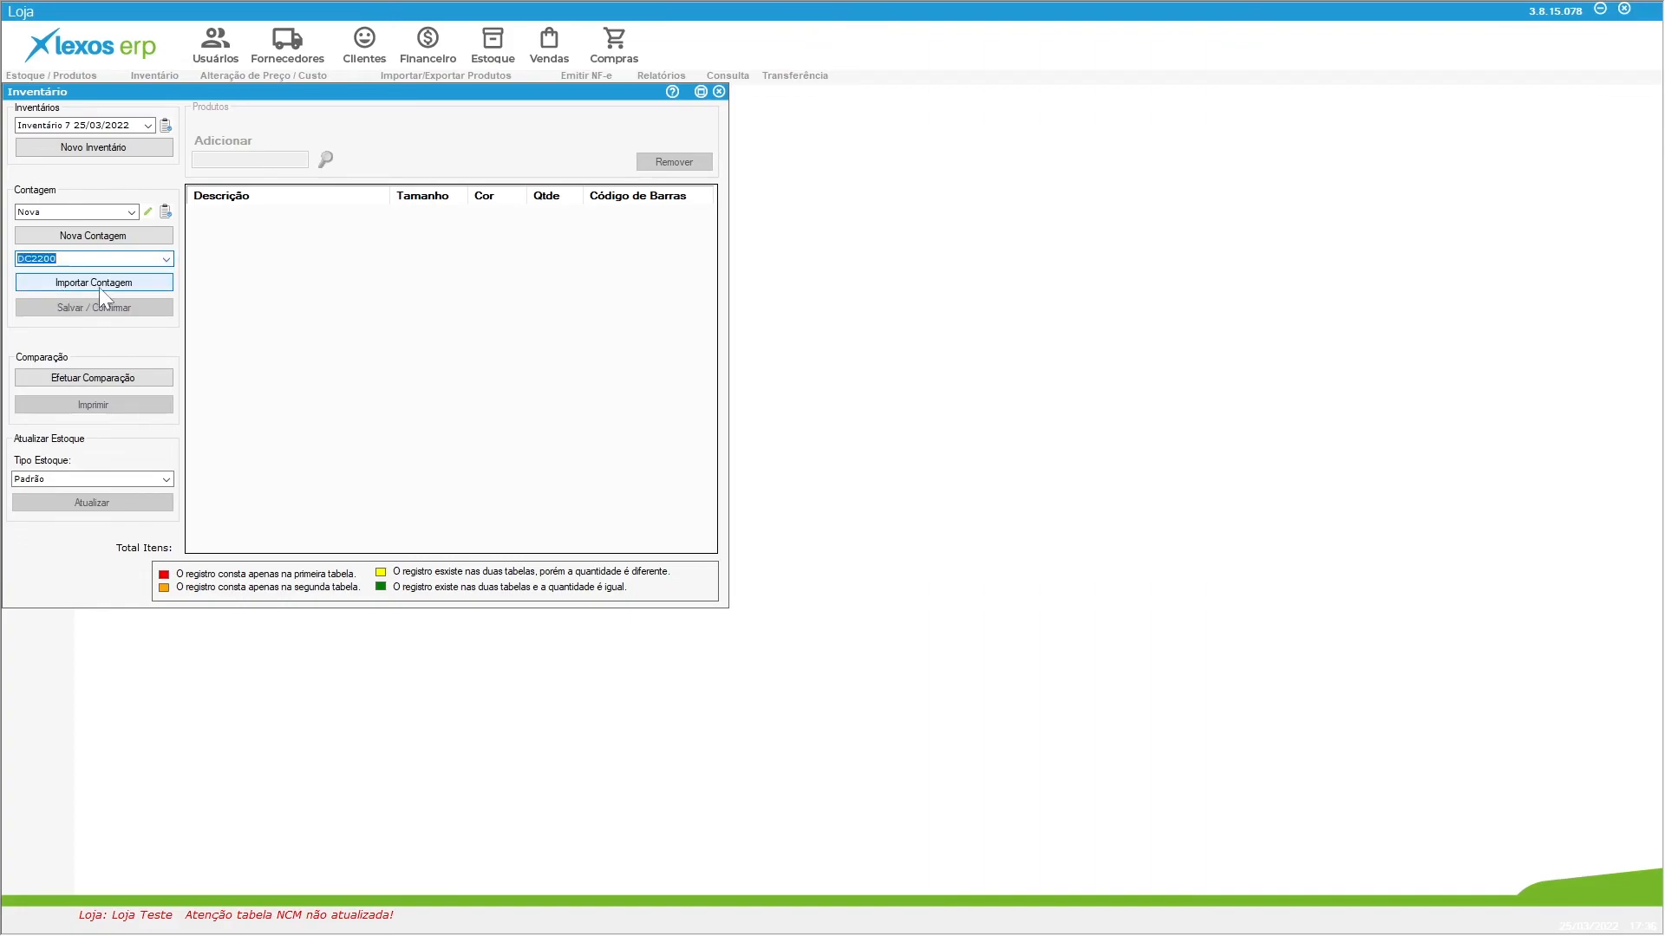
click(99, 284)
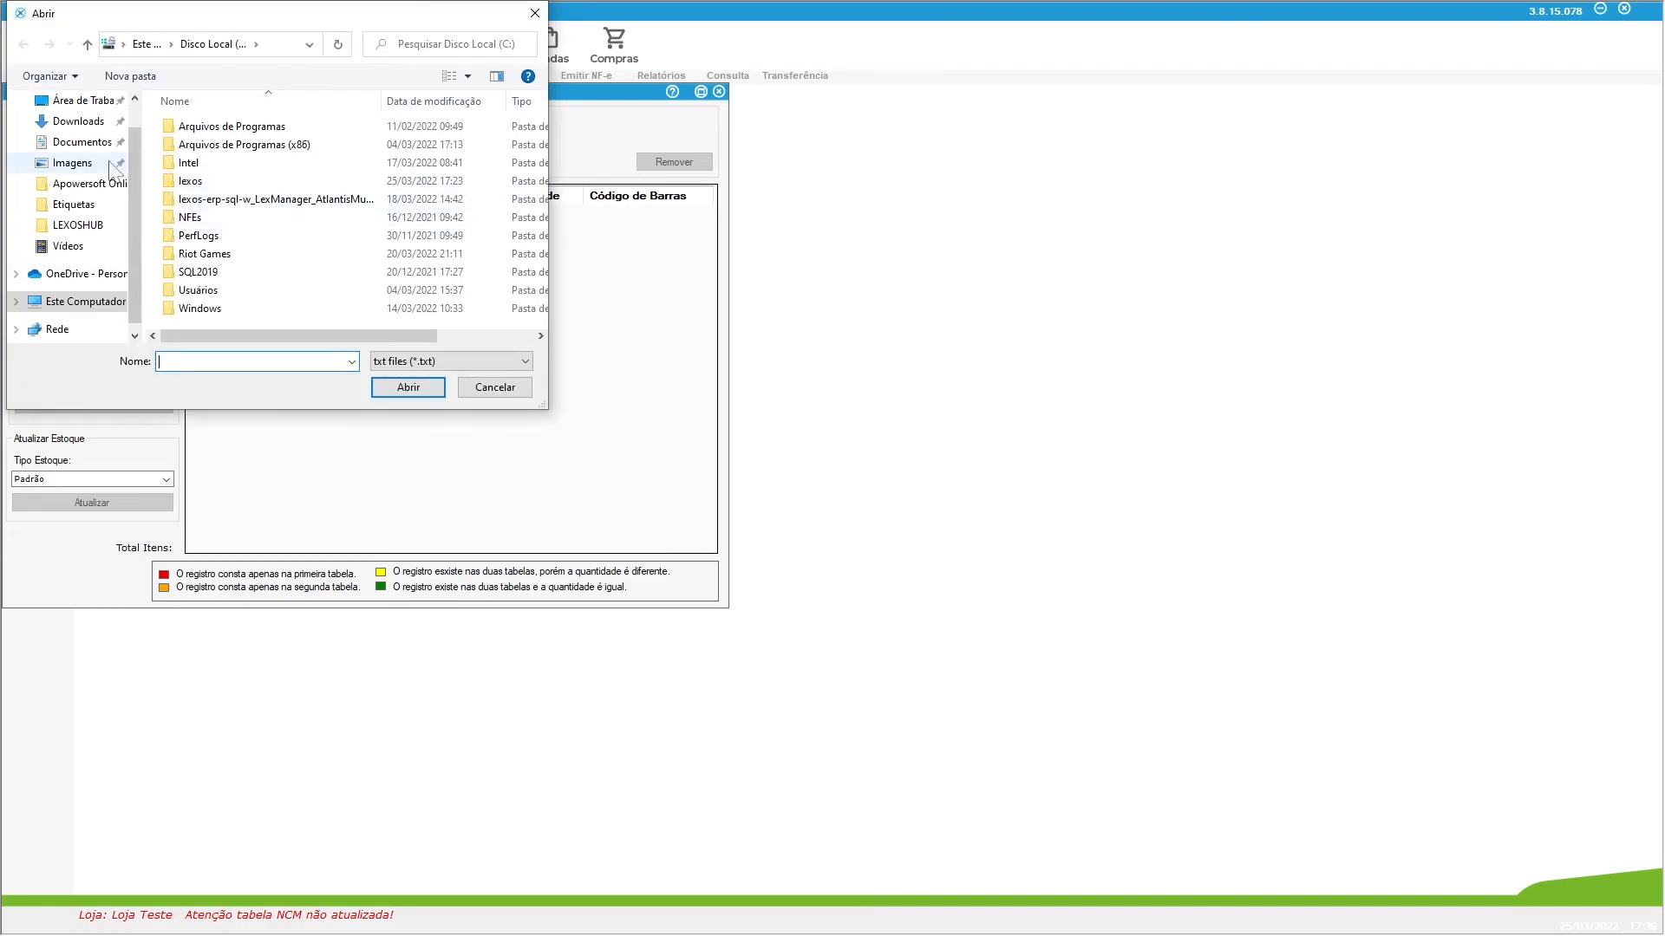
click(92, 130)
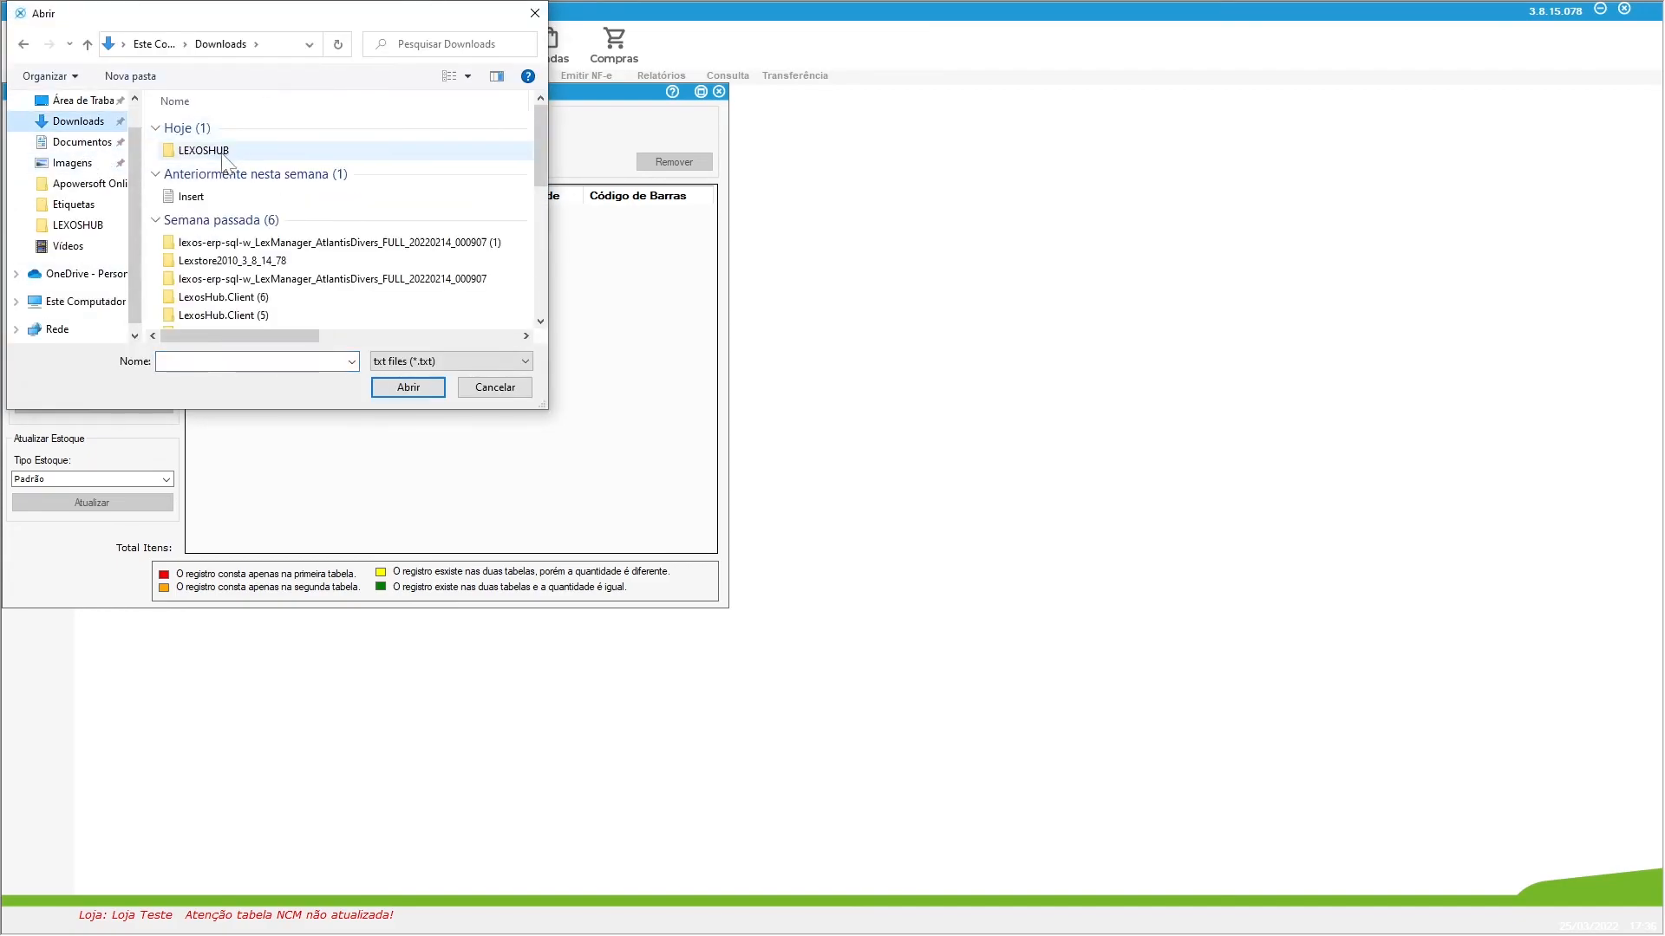
double_click(222, 153)
click(223, 152)
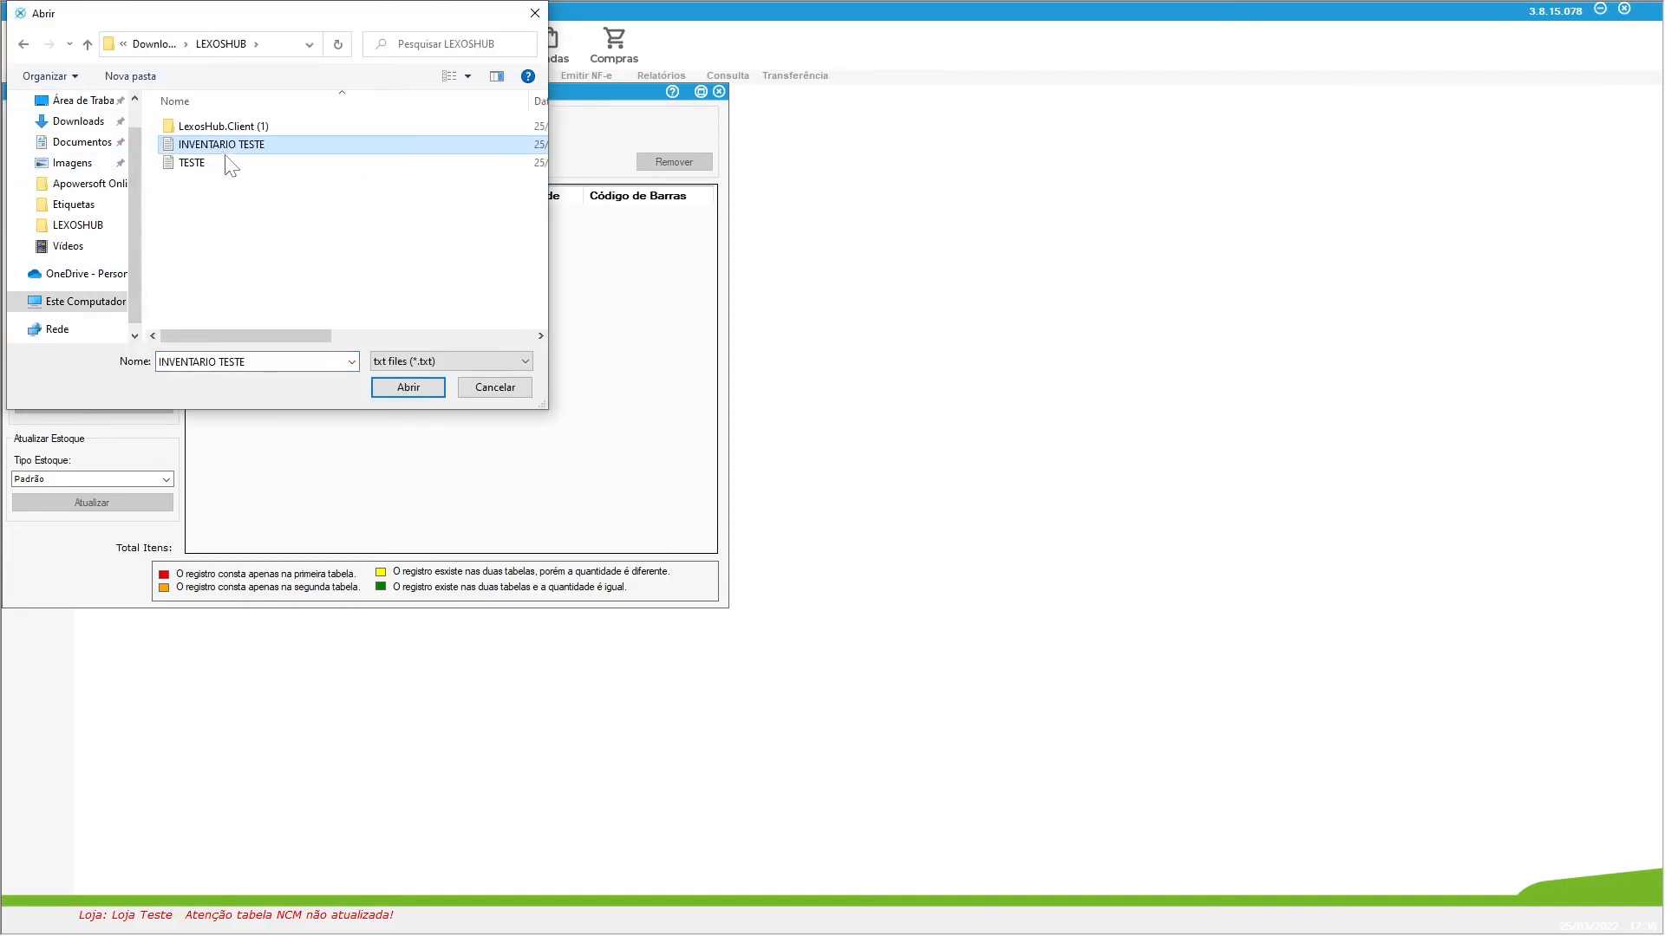
click(428, 386)
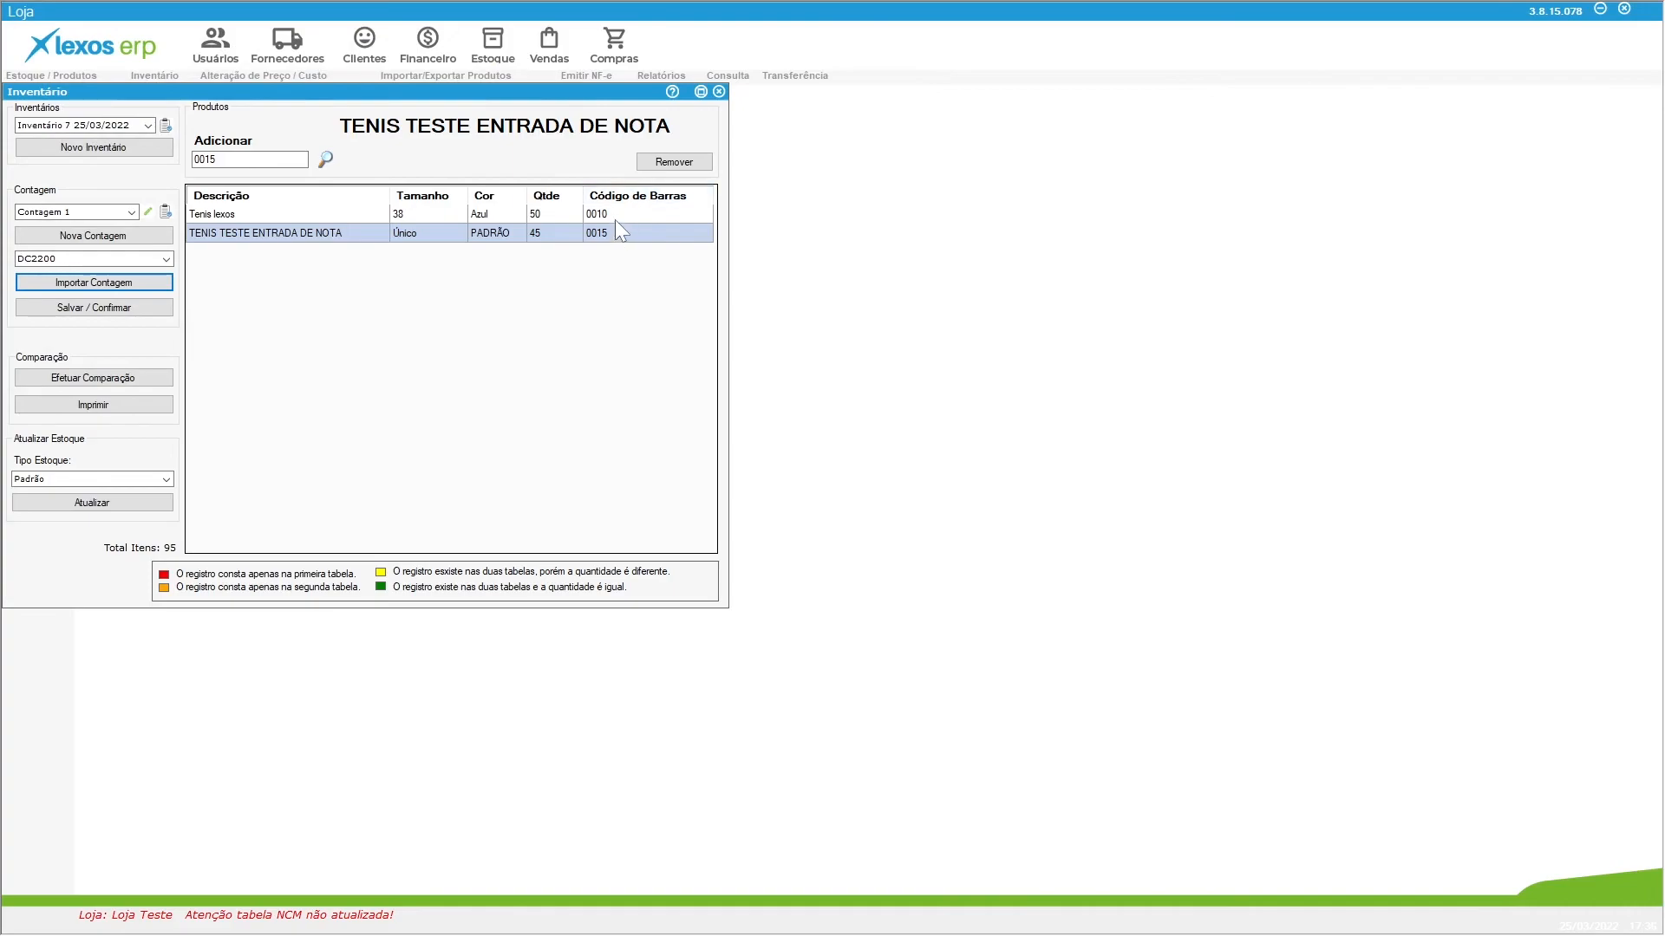
Check the imported quantity of the product with barcode 0015 and close the inventory window.
click(552, 230)
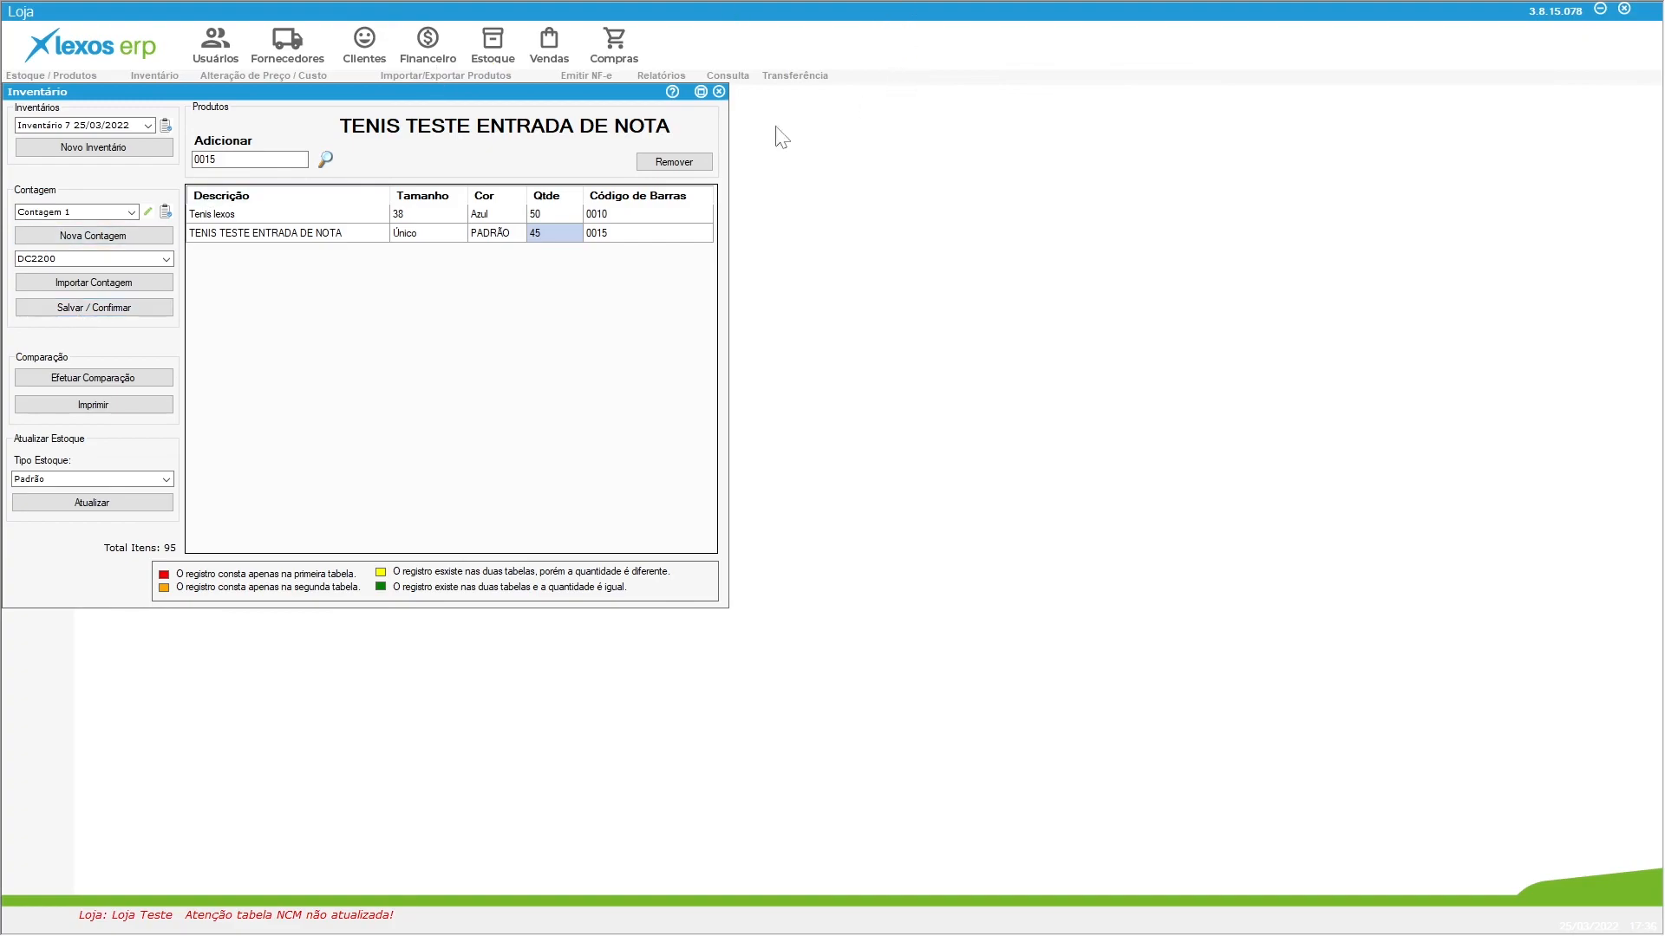
click(720, 94)
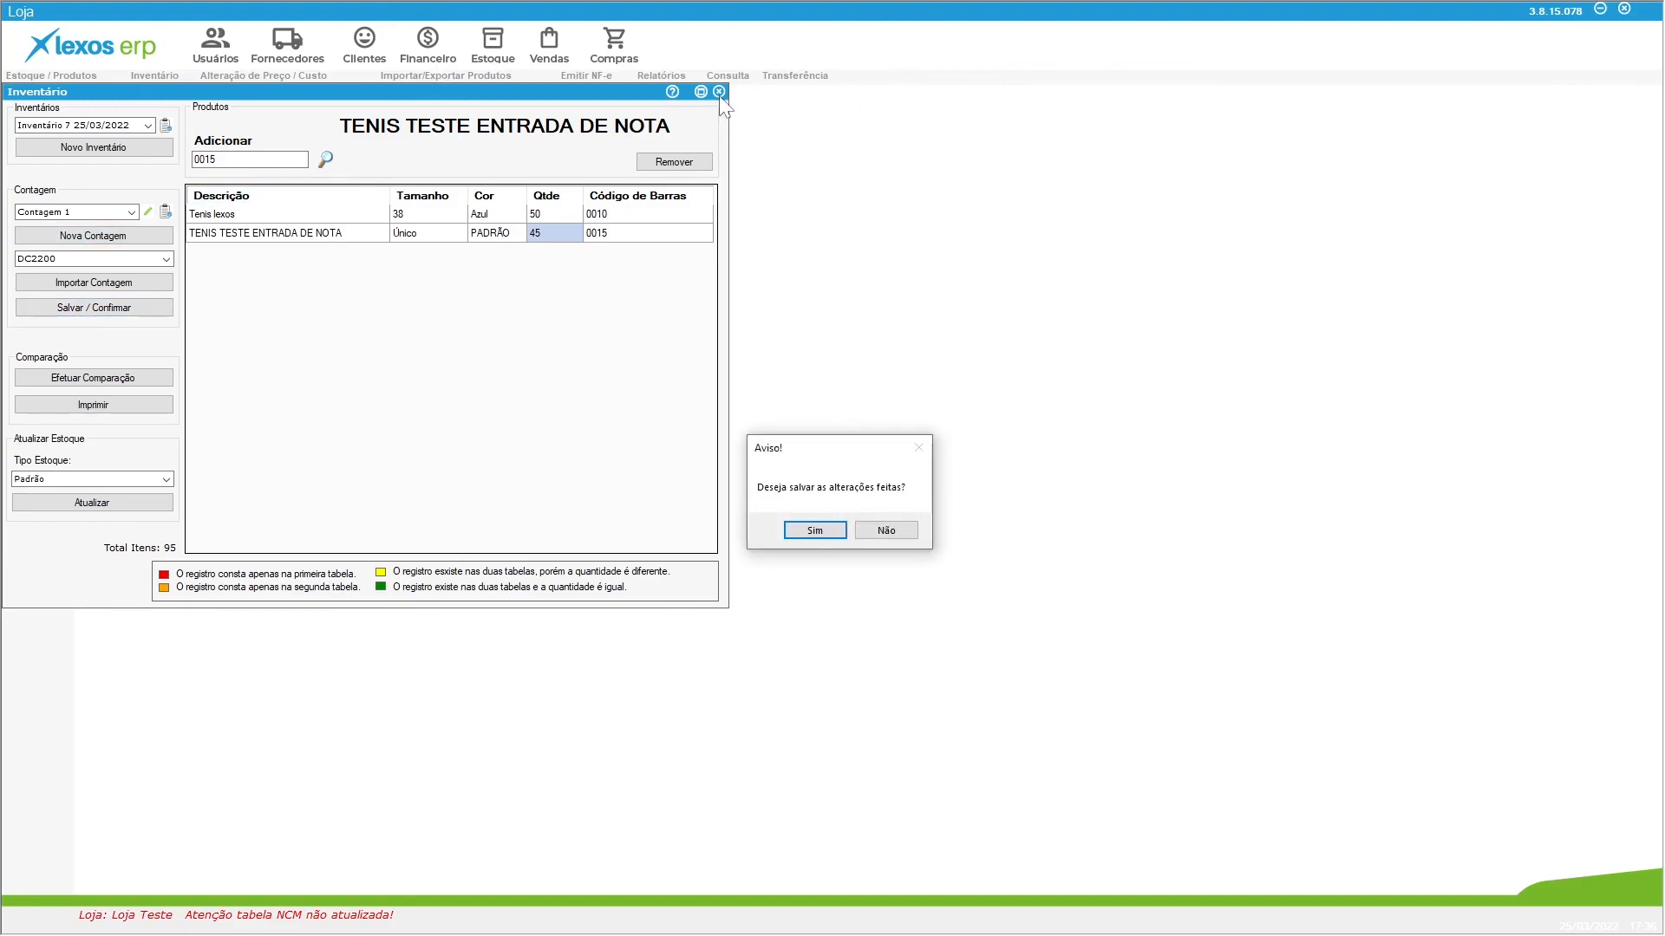